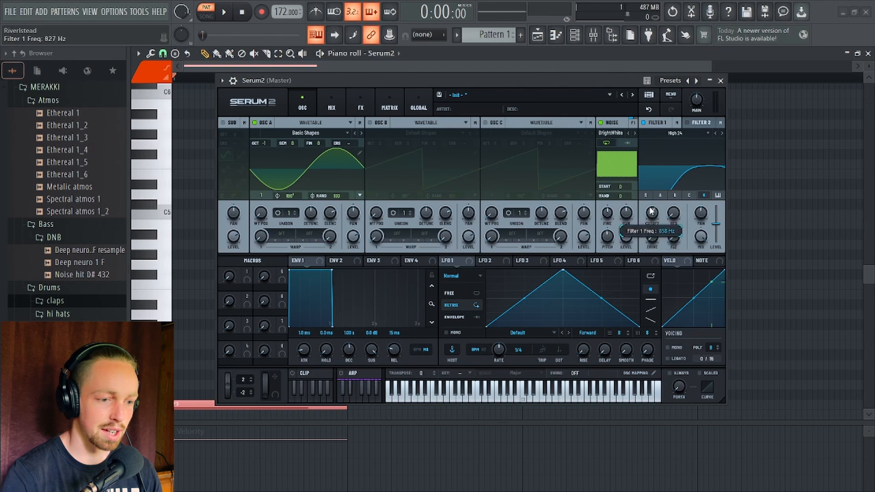
Step: Add a Distortion effect to the synth's main effects chain
drag(561, 82, 583, 86)
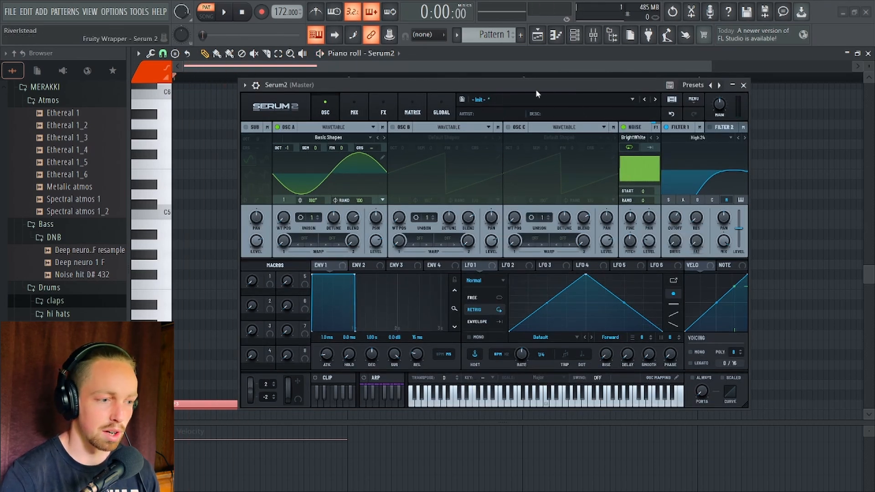
click(389, 107)
drag(439, 85, 422, 63)
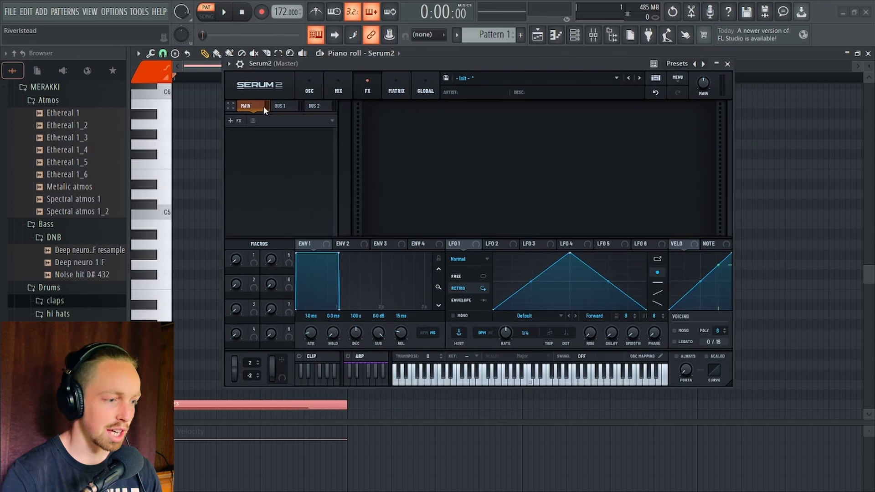
click(233, 121)
click(279, 194)
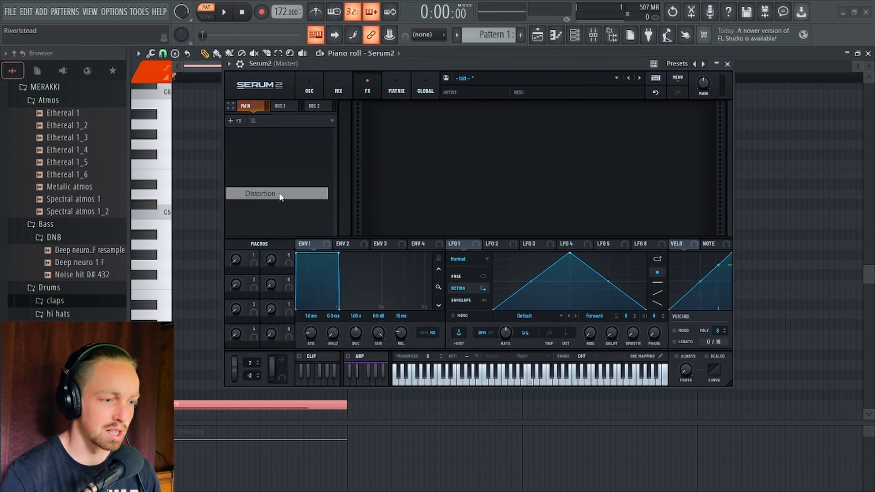
Step: Set the Tube distortion's drive to 80% and play the pattern to hear it
key(space)
key(space)
key(space)
drag(623, 120, 628, 100)
key(space)
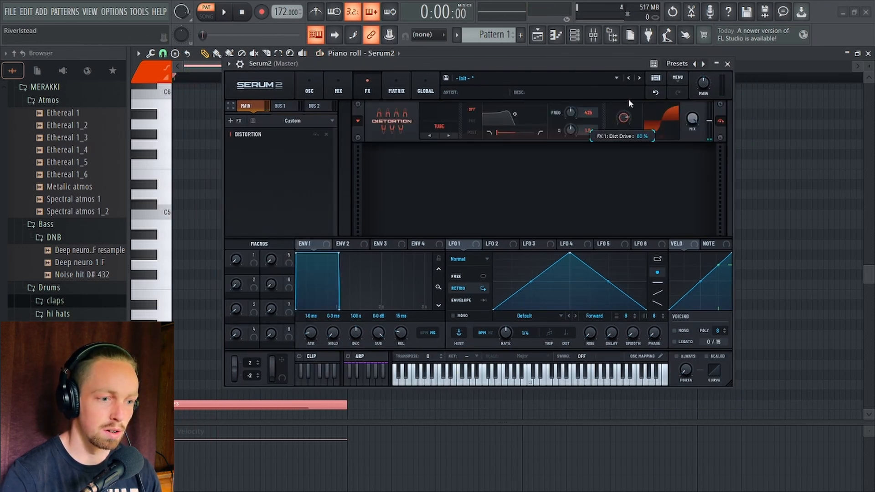
key(space)
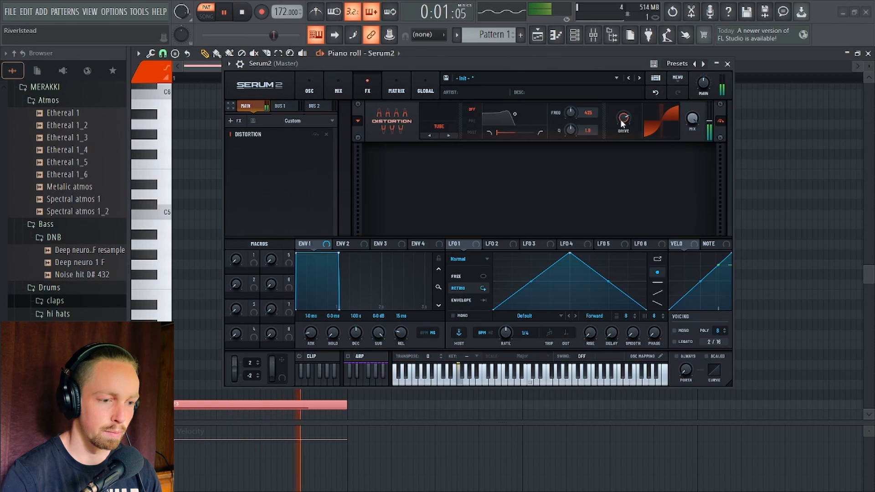
Step: Readjust the Tube distortion's drive and audition the pattern again
key(space)
drag(621, 120, 621, 103)
key(space)
key(space)
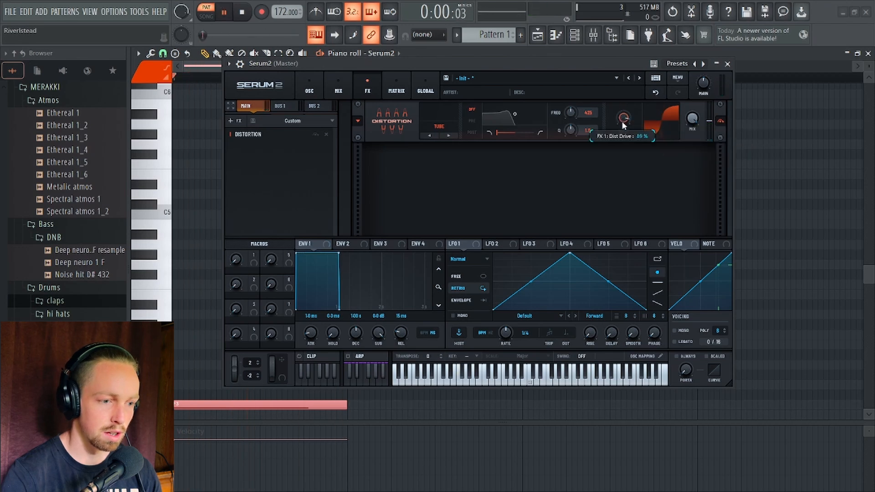
key(space)
key(space)
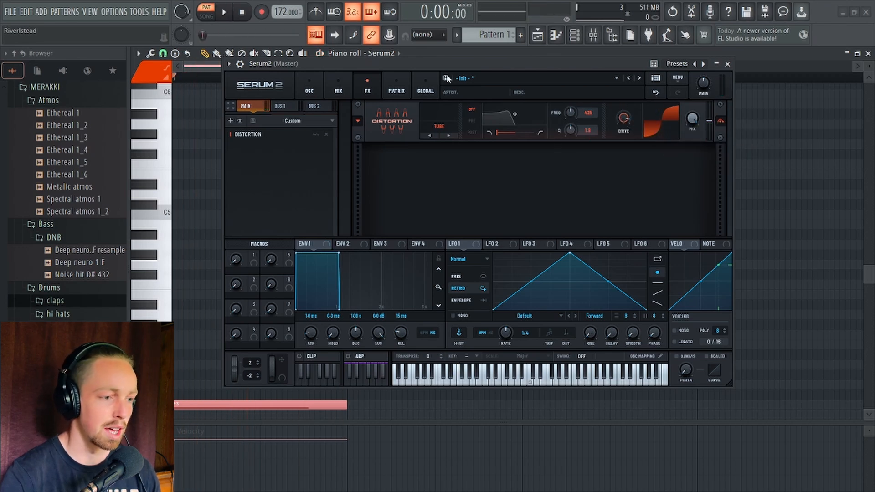
Step: Adjust oscillator A's level up and back down while auditioning the pattern
click(309, 91)
drag(361, 64, 436, 64)
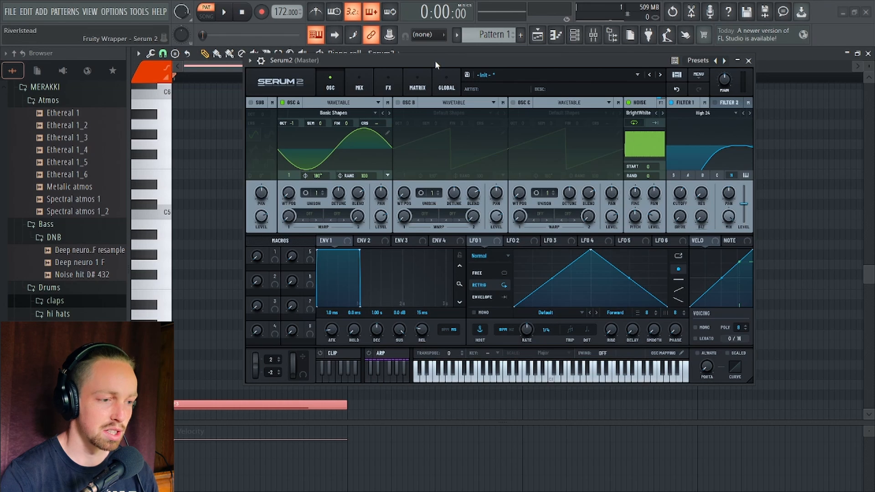
mouse_move(438, 61)
mouse_down()
mouse_move(442, 42)
mouse_move(433, 68)
mouse_up()
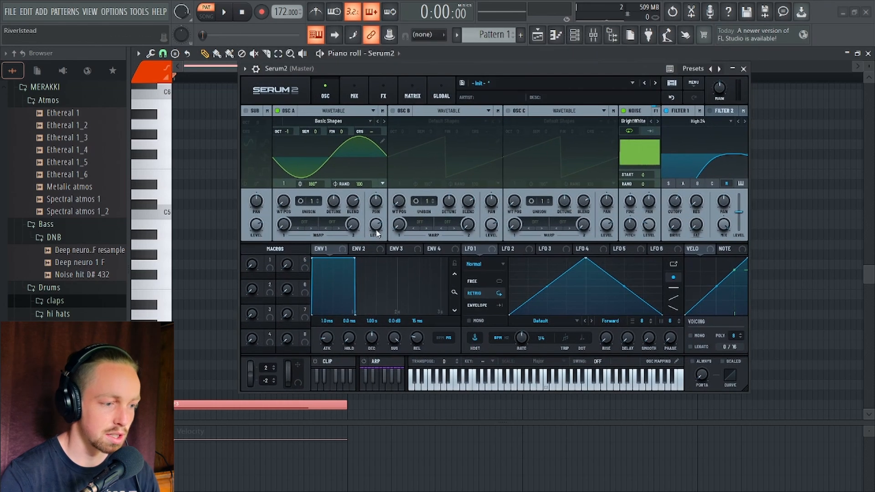
key(space)
drag(379, 227, 377, 215)
key(space)
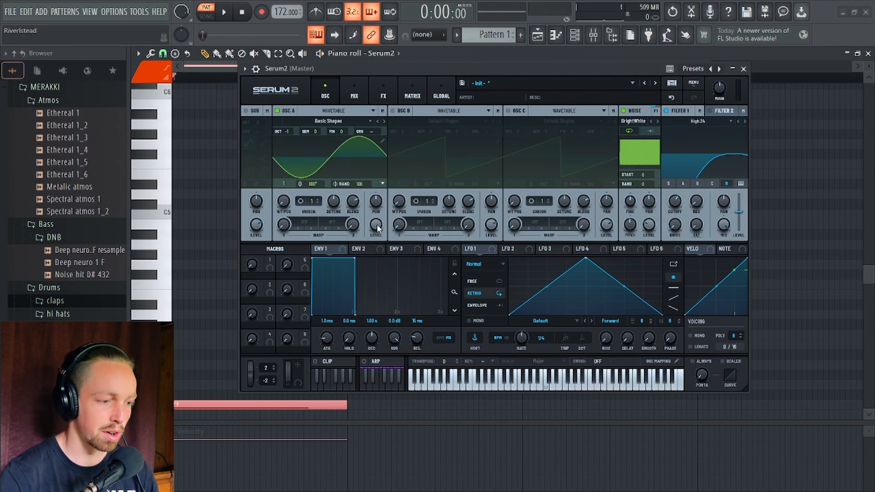
drag(377, 228, 374, 238)
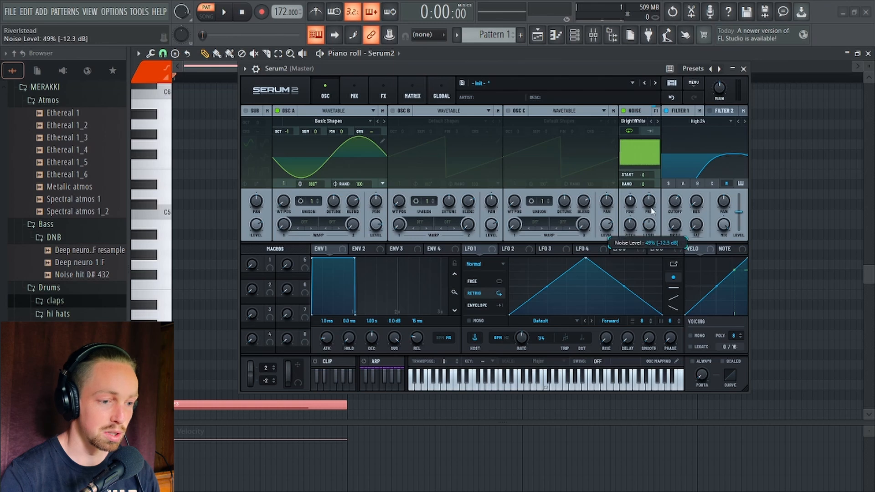
Step: Play the pattern and raise Filter 1's cutoff to 2243 Hz
key(space)
key(space)
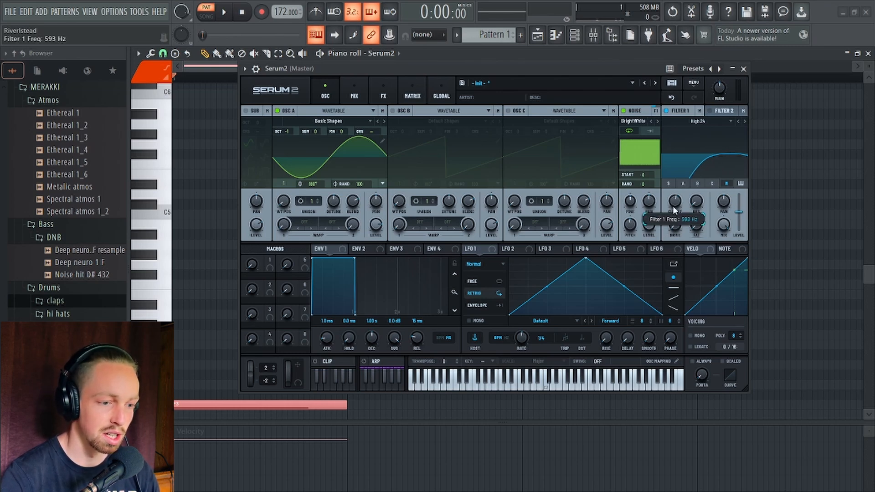
key(space)
mouse_move(676, 206)
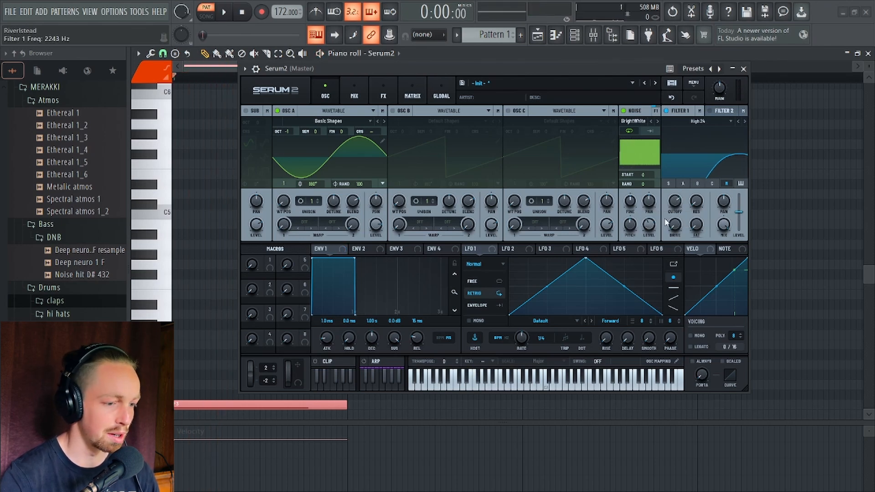
Step: Lower the noise oscillator's level to 31% and play the pattern
drag(649, 222, 650, 229)
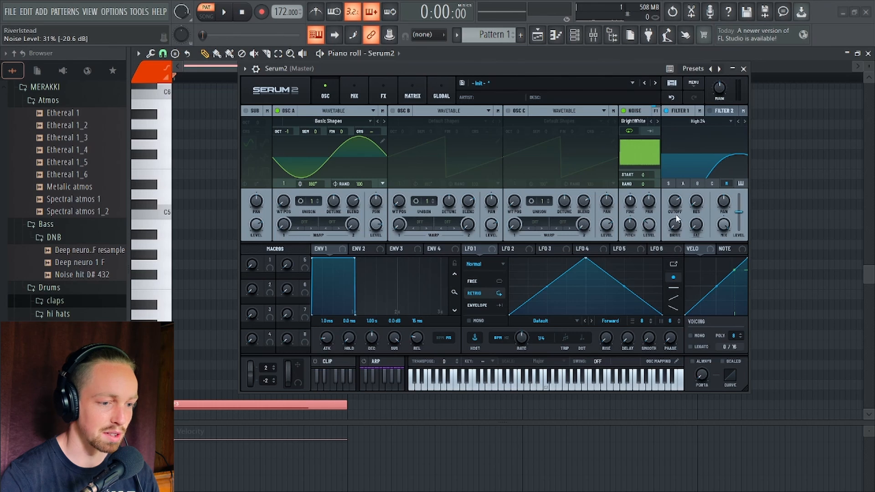
key(space)
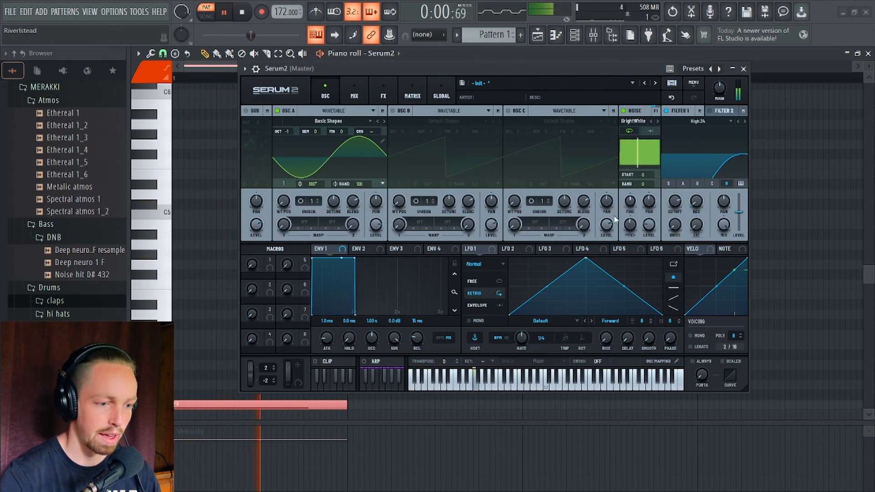
key(space)
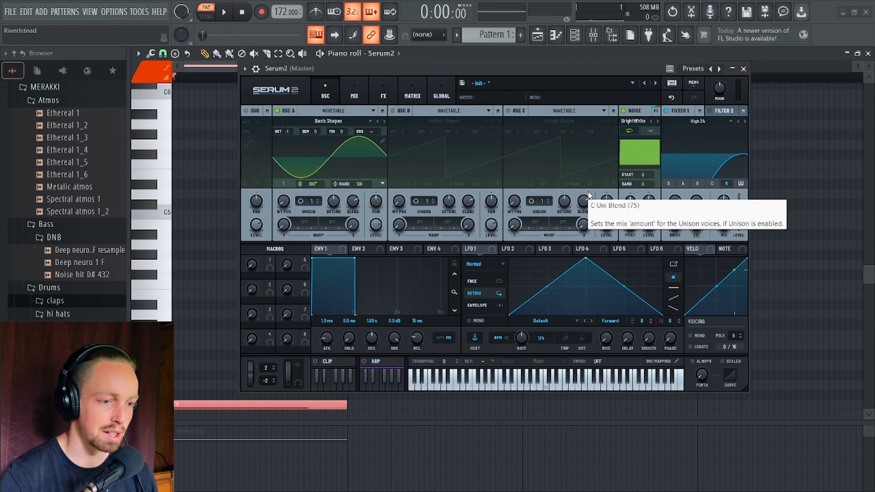
Step: Return to the distortion effect and set its drive to 77% while the pattern plays
drag(482, 66, 517, 95)
click(374, 128)
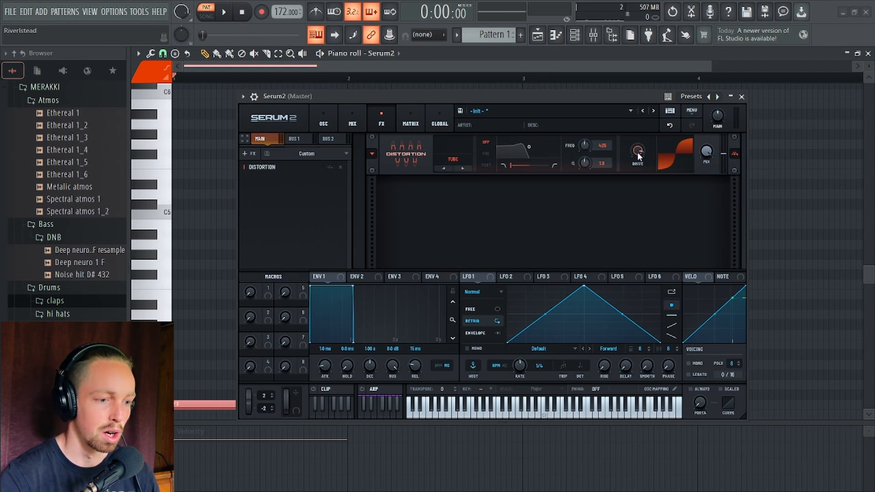
mouse_move(638, 153)
scroll(638, 155, up, 1)
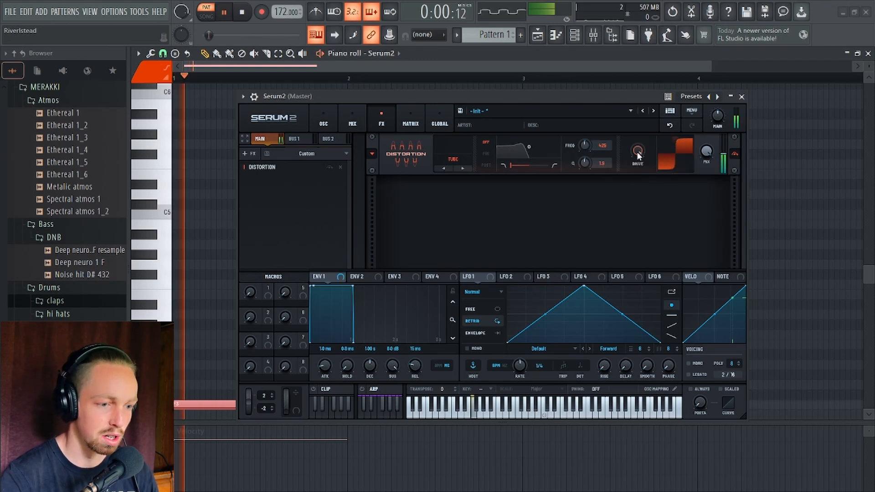
scroll(638, 150, down, 3)
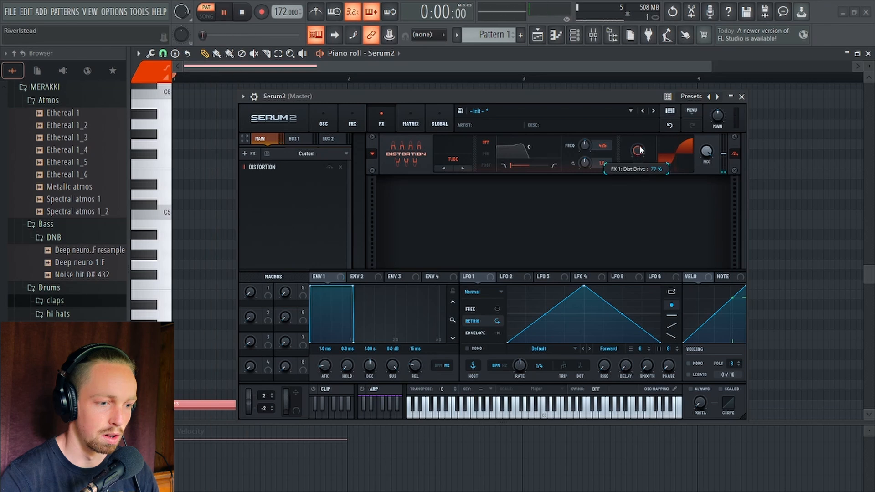
Step: Switch the distortion type to SoftClip and audition it
key(space)
click(463, 168)
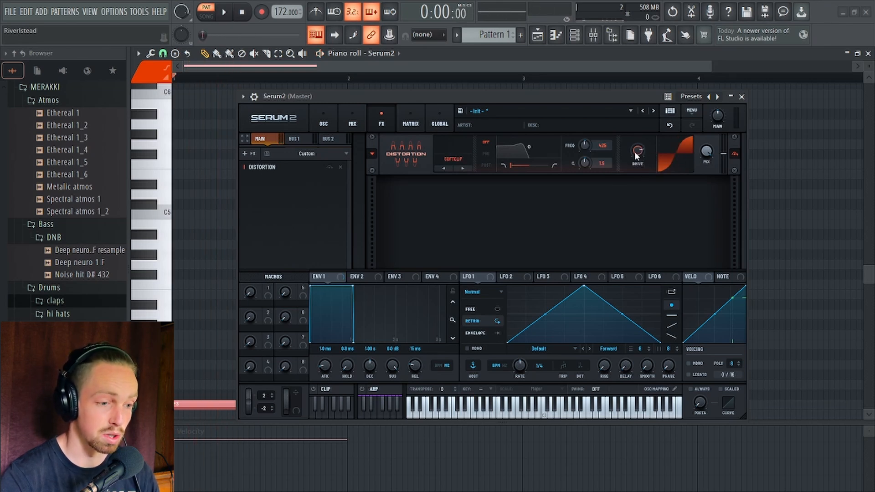
key(space)
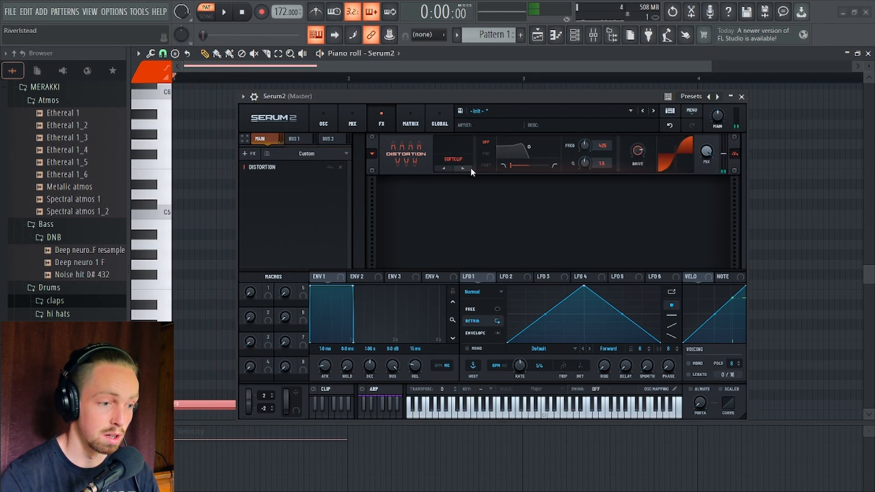
Step: Set the noise oscillator's level to 23% while repeatedly starting and stopping playback
click(323, 122)
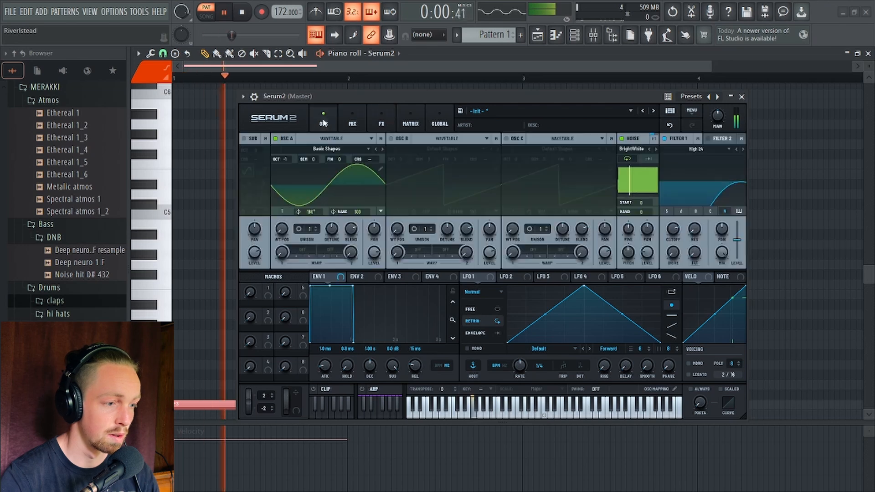
key(space)
mouse_move(647, 254)
mouse_down()
mouse_move(676, 239)
mouse_move(673, 231)
mouse_move(648, 253)
mouse_up()
key(space)
key(space)
key(space)
key(space)
key(space)
key(space)
key(space)
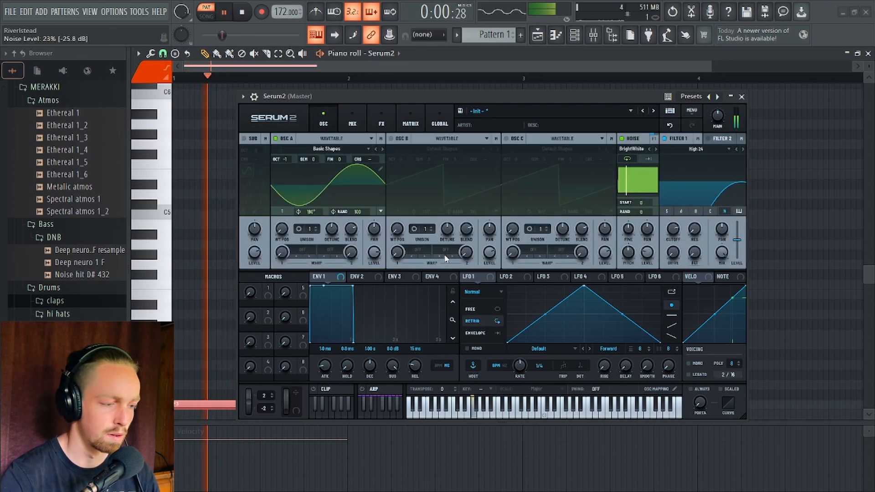
key(space)
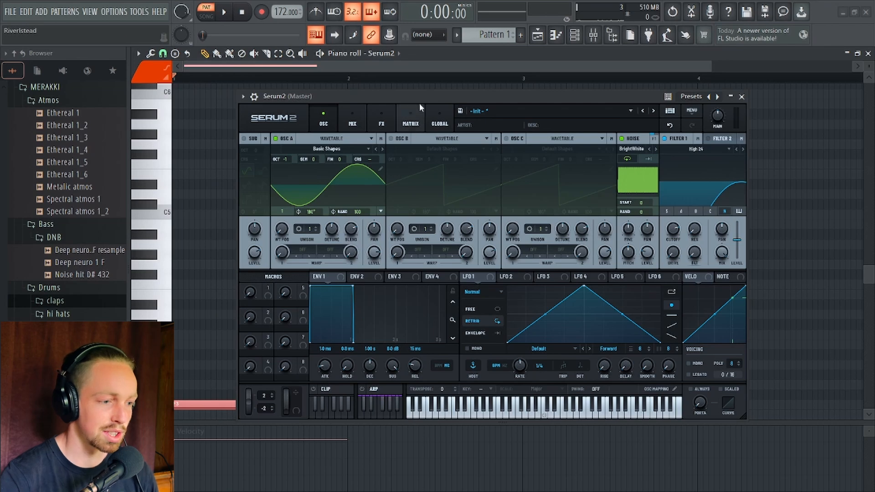
Step: Change the distortion type to Diode 1 and set its drive to 62%
drag(419, 103, 431, 134)
click(386, 163)
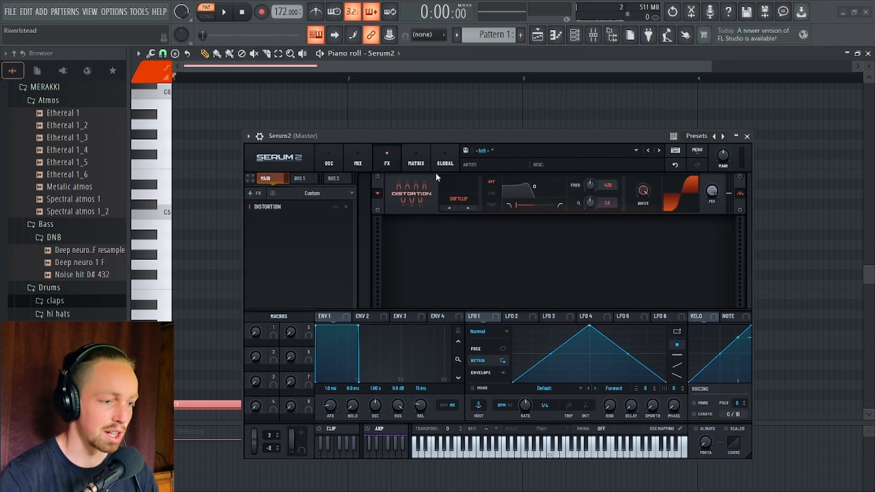
click(461, 200)
click(463, 246)
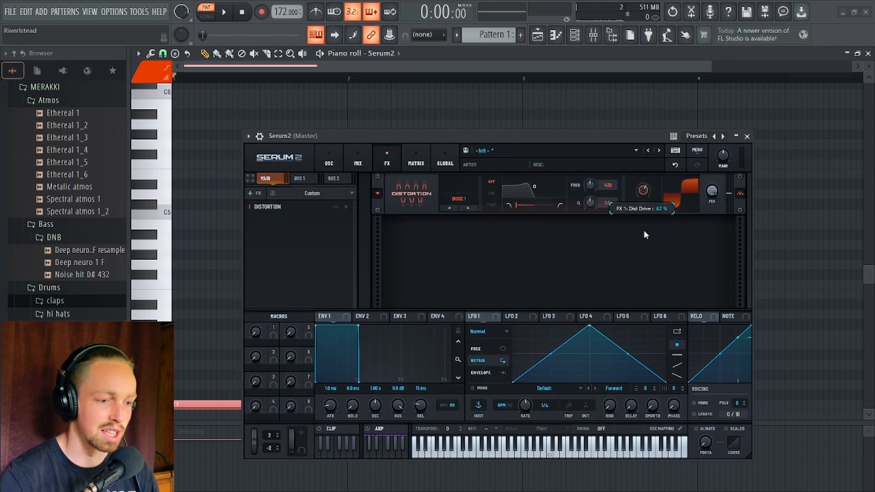
Step: Readjust the noise level and raise Filter 1's cutoff to 4053 Hz while auditioning the pattern
click(336, 160)
drag(650, 292, 650, 296)
key(space)
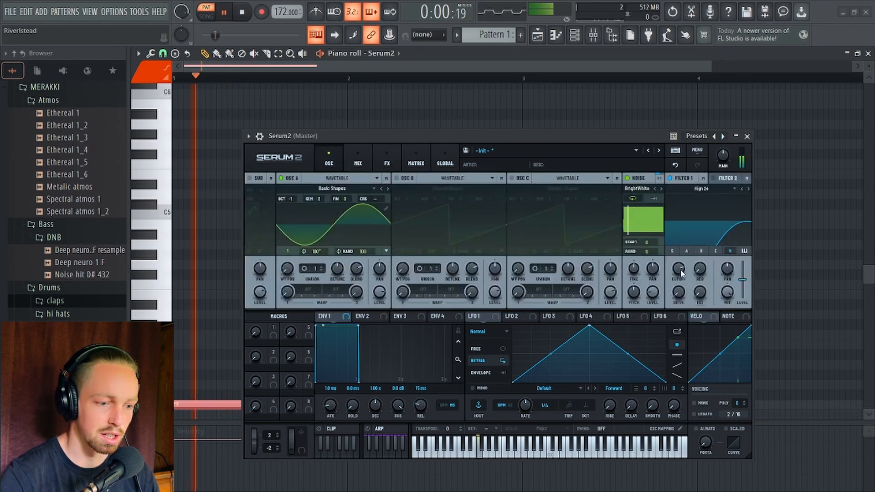
key(space)
key(space)
mouse_move(679, 270)
mouse_down()
mouse_move(680, 283)
mouse_move(681, 262)
mouse_up()
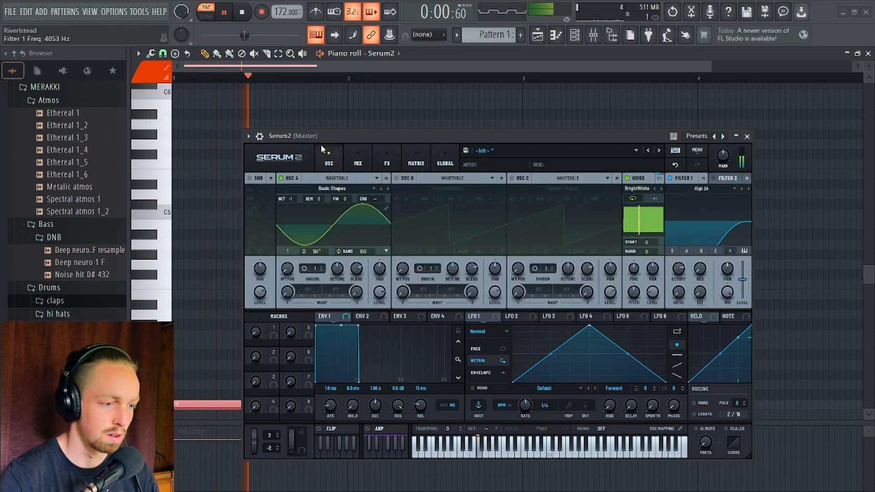
key(space)
Step: Change the distortion type to Asym and play the pattern
click(387, 160)
click(457, 199)
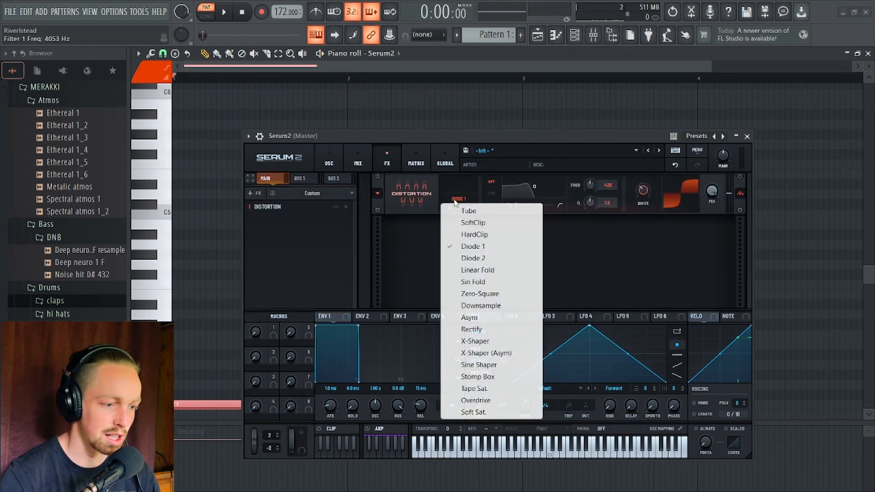
click(503, 318)
key(space)
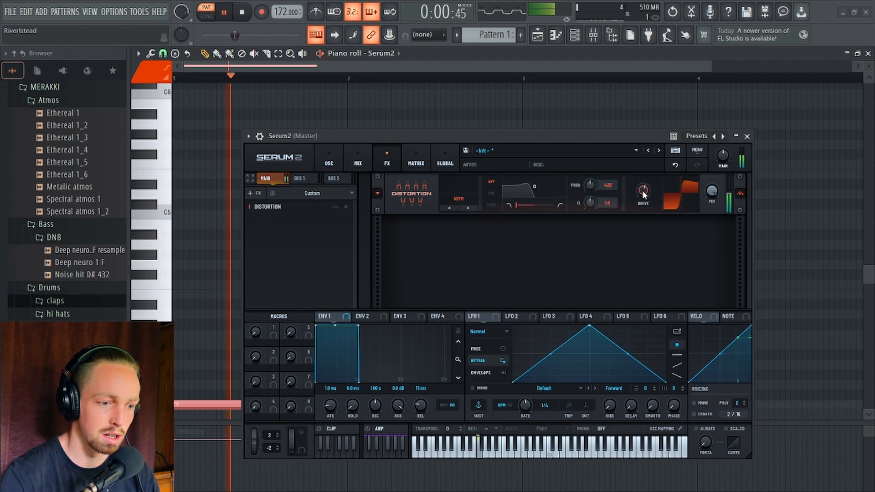
Step: Set the noise oscillator's level to 24% while auditioning the pattern with the Asym distortion
click(328, 161)
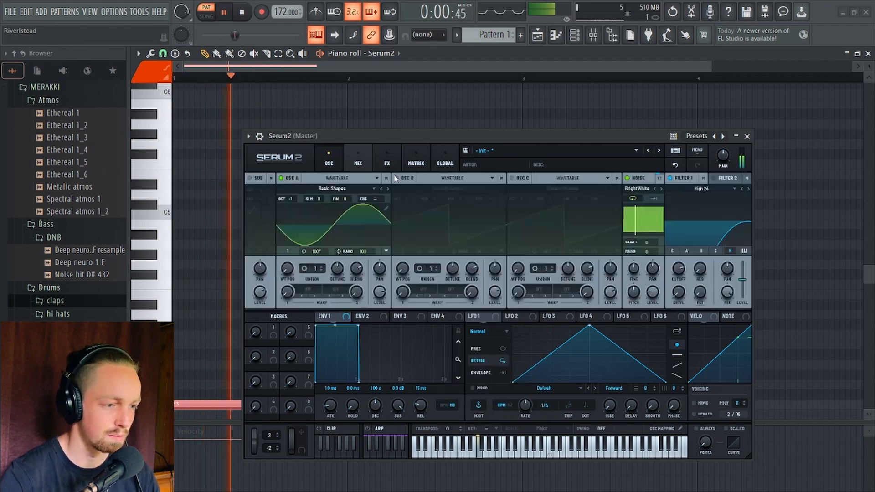
key(space)
key(space)
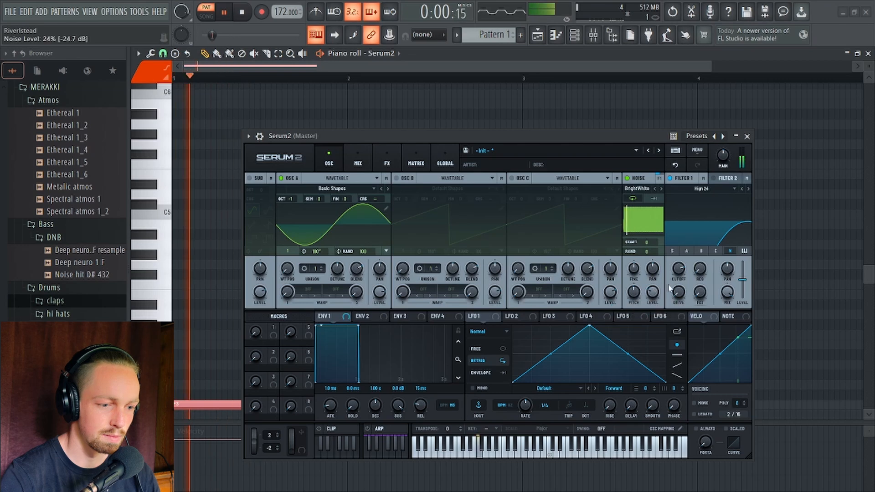
key(space)
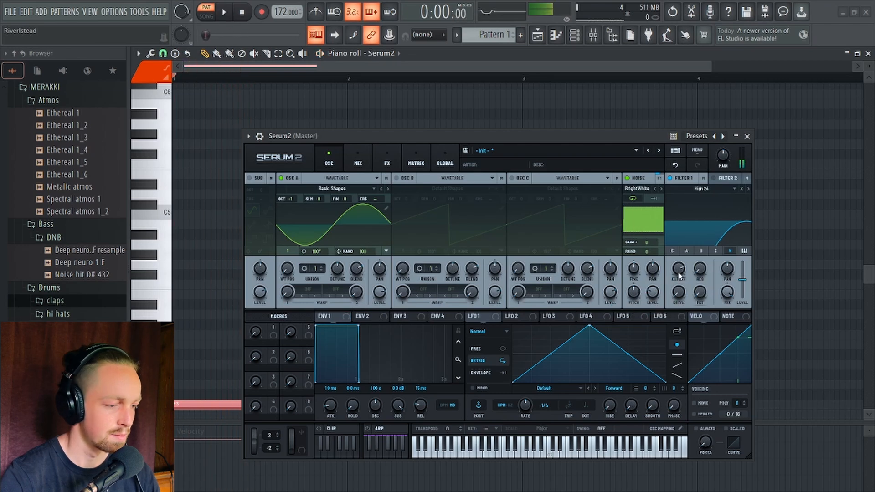
Step: Reposition the synth window and enable oscillator C
drag(534, 140, 539, 94)
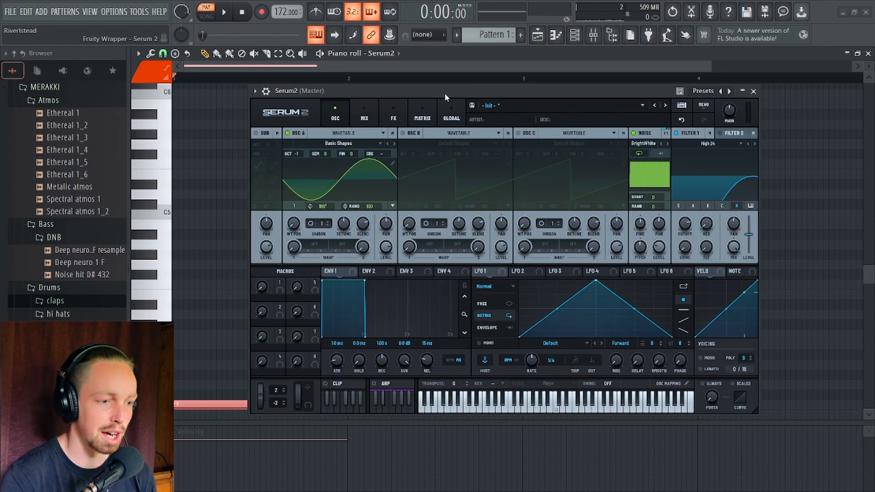
drag(455, 92, 475, 93)
click(474, 136)
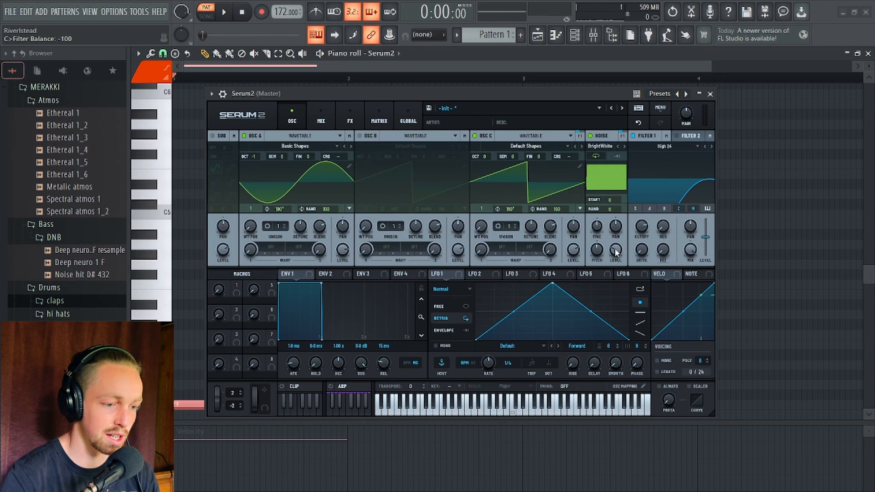
Step: Set oscillator C's first warp mode to FM (Noise)
click(501, 252)
mouse_move(535, 321)
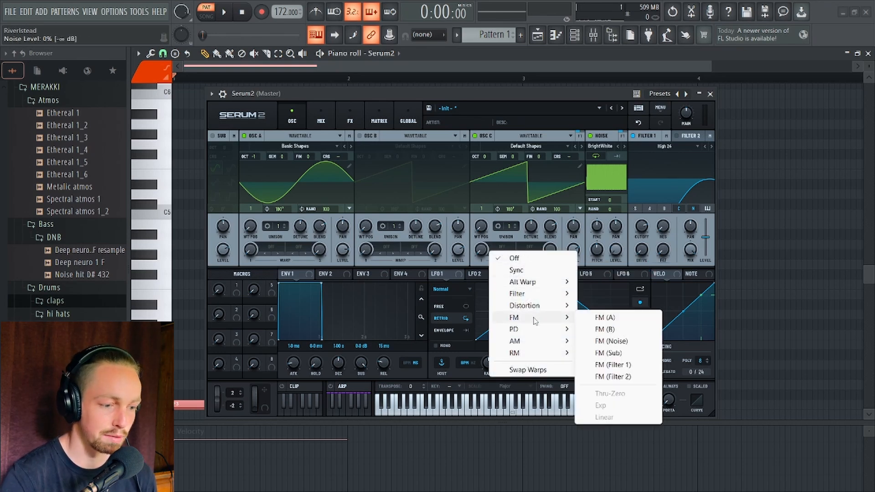
click(613, 341)
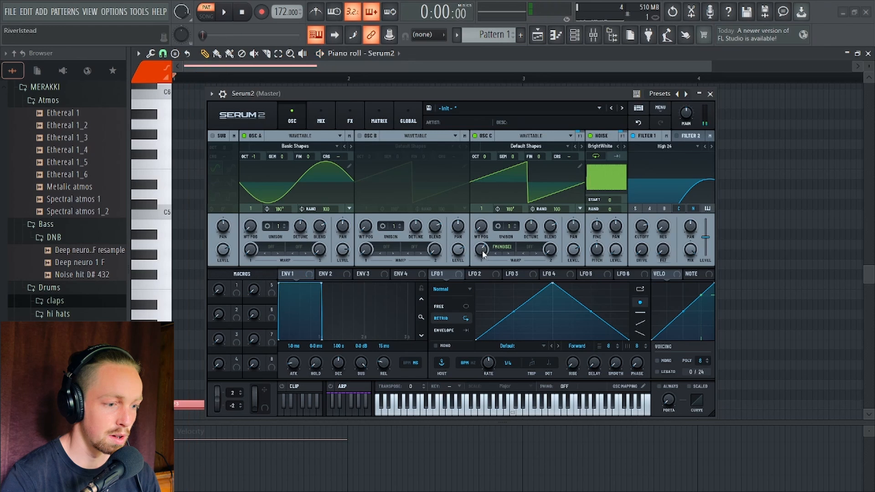
Step: Set oscillator C's octave to -1 and its FM (Noise) warp amount to 68 while auditioning the pattern
key(space)
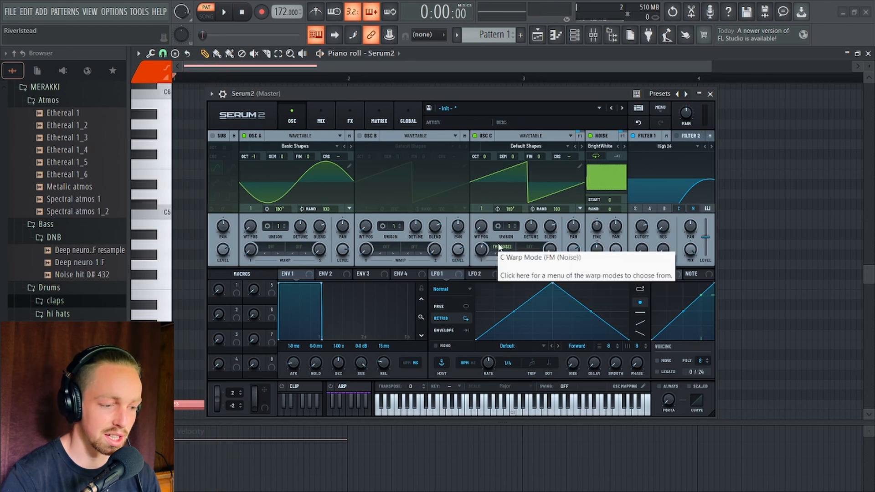
key(space)
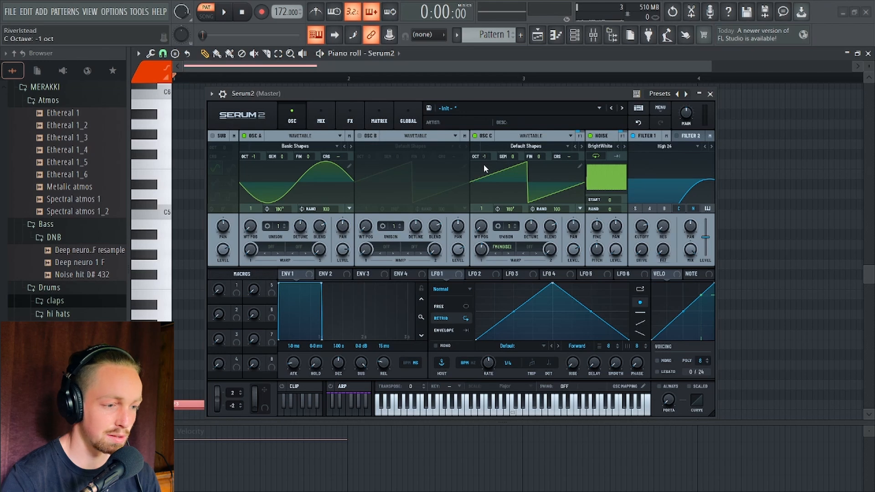
key(space)
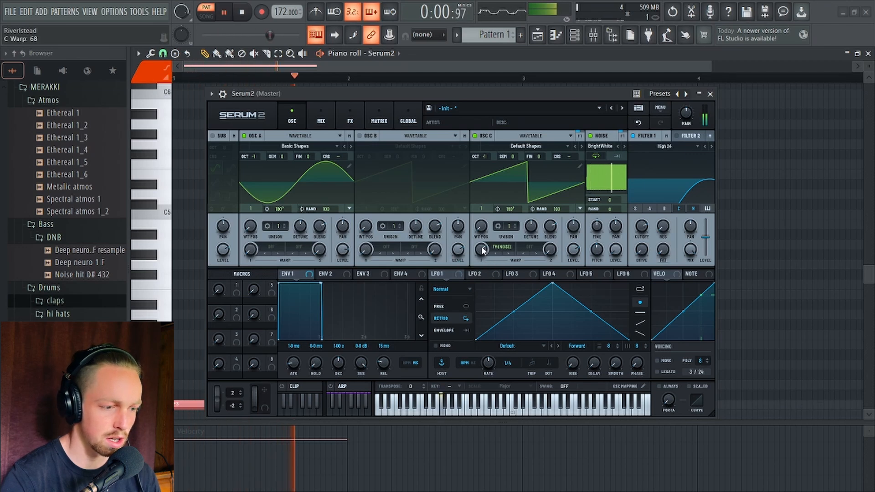
key(space)
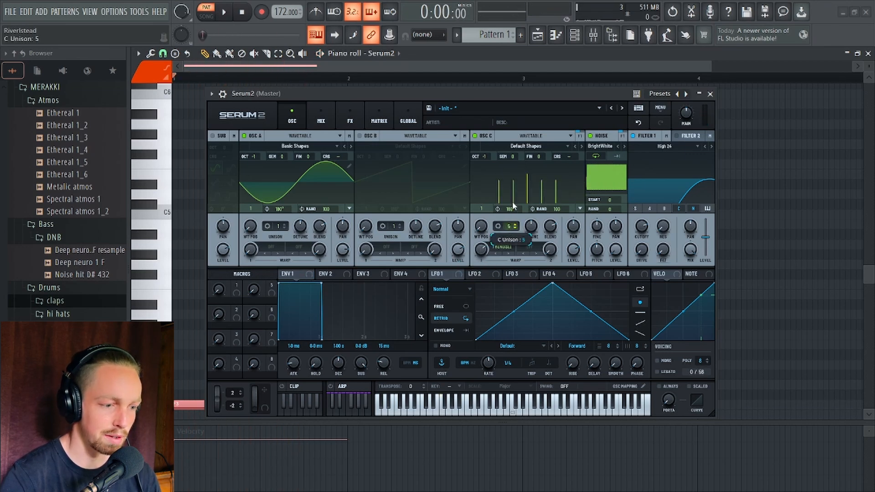
Step: Set oscillator C's unison to 6 voices and adjust its detune while playing the pattern
drag(513, 206, 529, 237)
key(space)
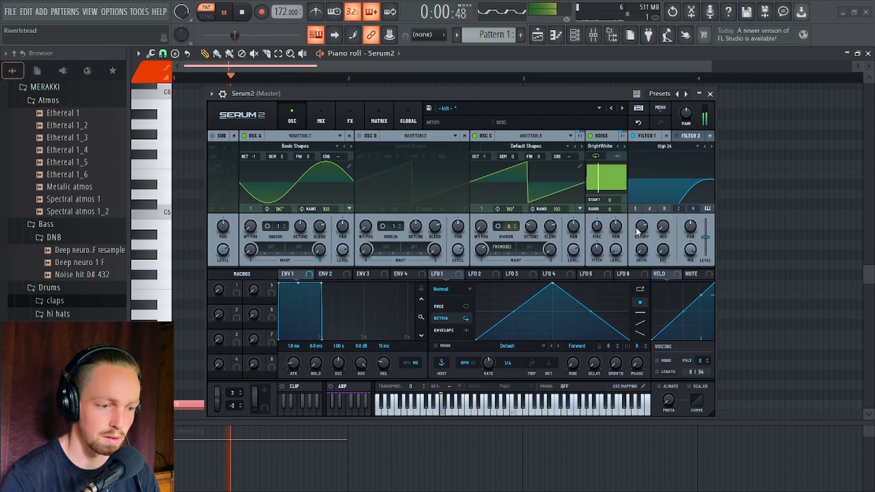
drag(641, 231, 649, 253)
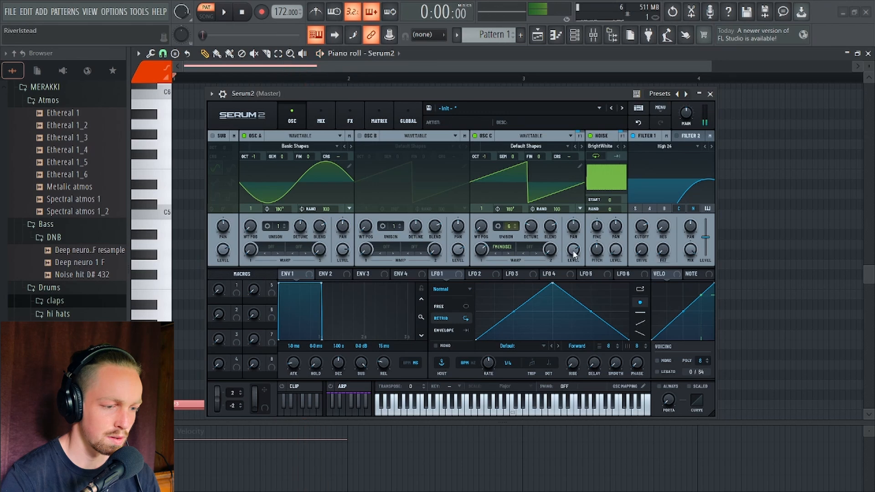
Step: Lower oscillator C's level to 47% while auditioning the pattern
key(space)
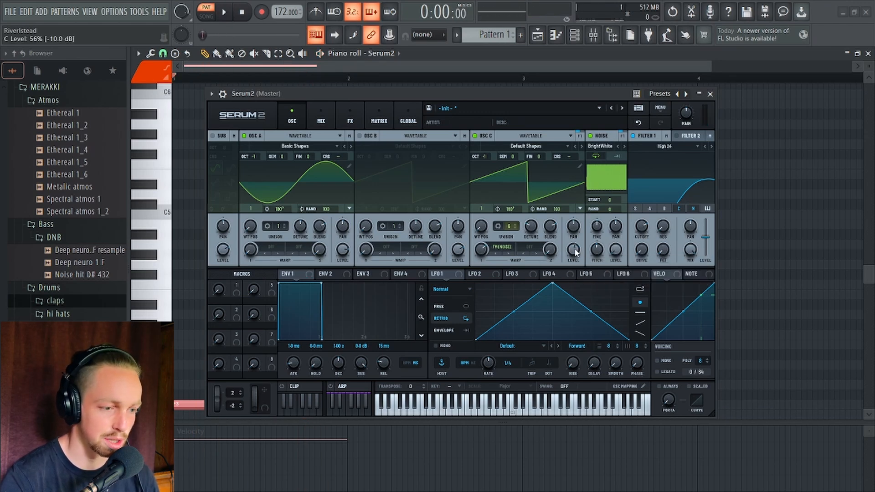
mouse_move(575, 253)
key(space)
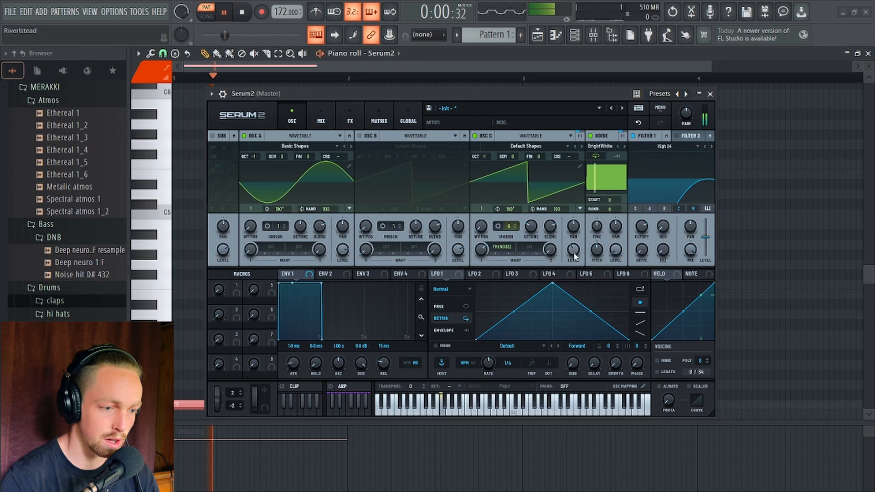
mouse_move(575, 254)
mouse_down()
mouse_move(573, 268)
mouse_move(574, 250)
mouse_up()
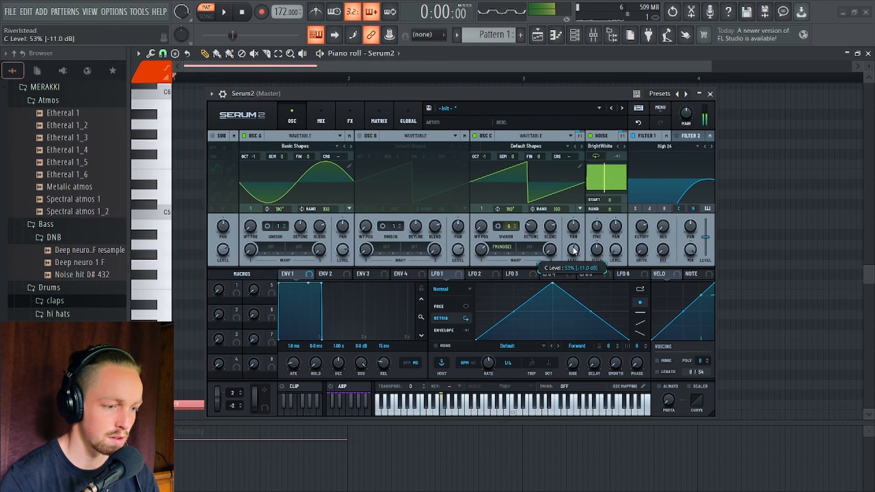
key(space)
Step: Set oscillator C's second warp mode to PD (Self)
click(531, 249)
mouse_move(559, 335)
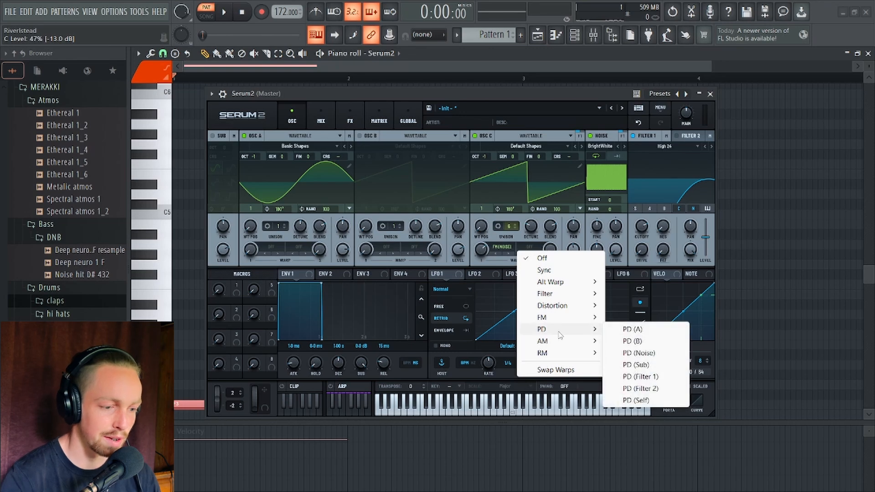
click(640, 400)
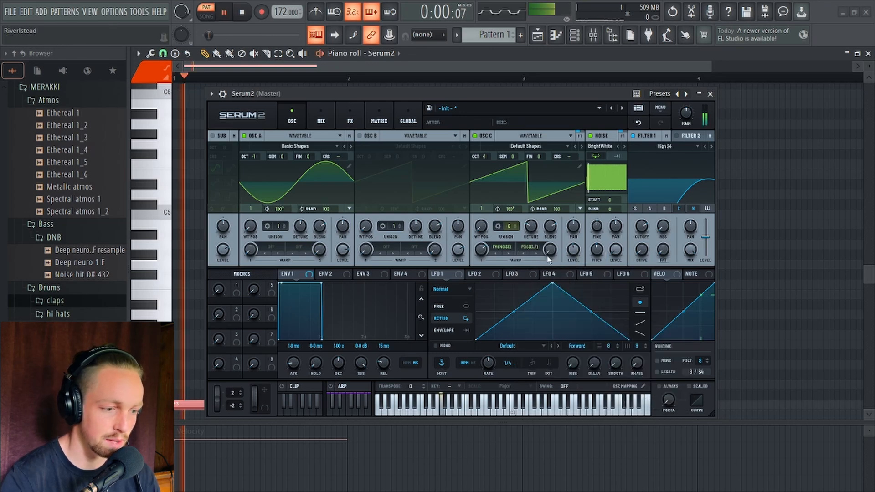
Step: Set oscillator C's PD (Self) warp amount to 46% while starting and stopping the pattern
drag(551, 249, 549, 268)
key(space)
key(space)
key(space)
key(space)
key(space)
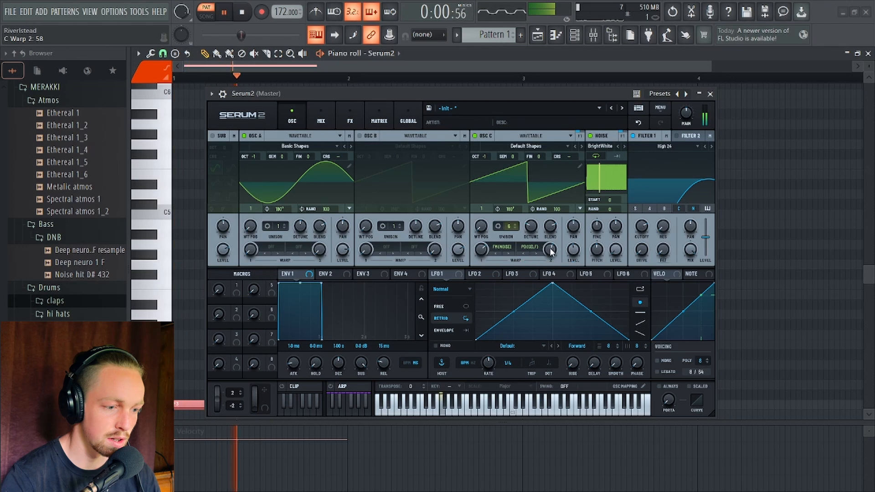
key(space)
key(space)
key(space)
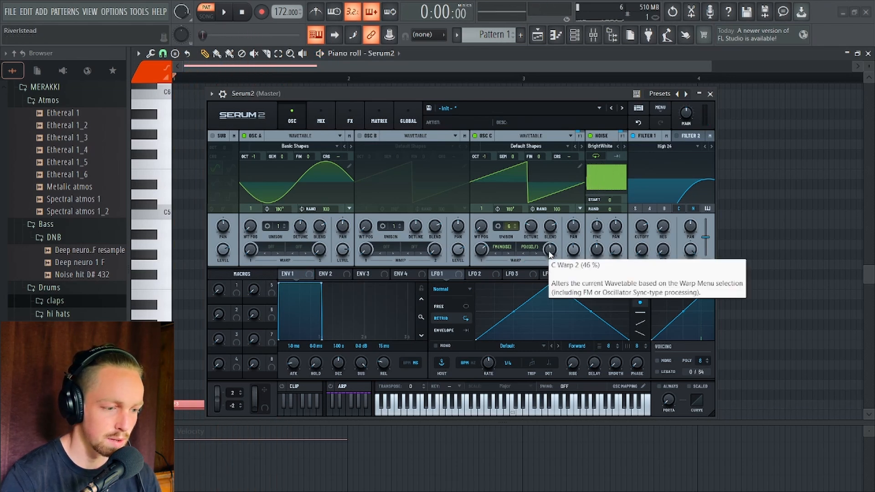
key(space)
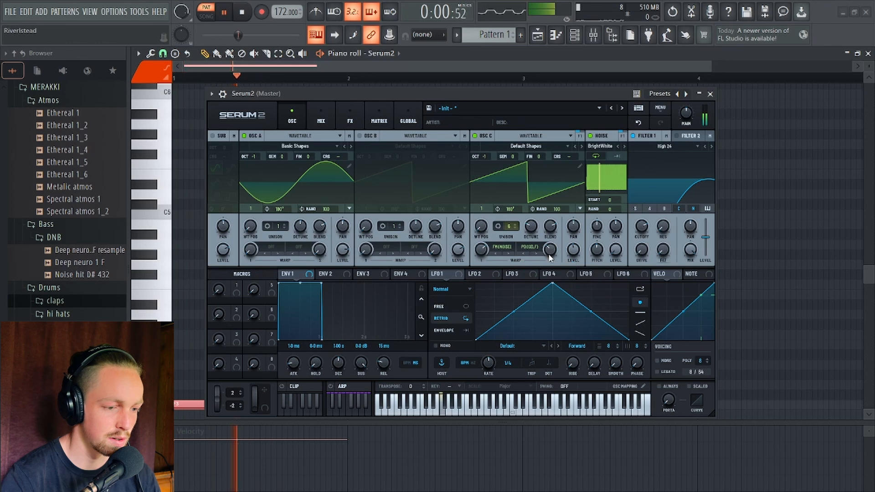
key(space)
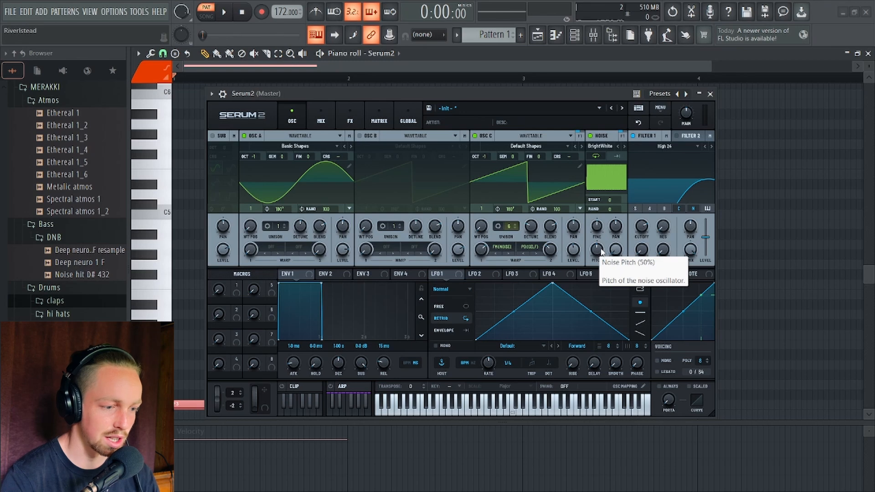
Step: Try different noise oscillator pitch settings while the pattern plays
key(space)
mouse_move(601, 252)
mouse_down()
mouse_move(596, 258)
mouse_move(599, 248)
mouse_up()
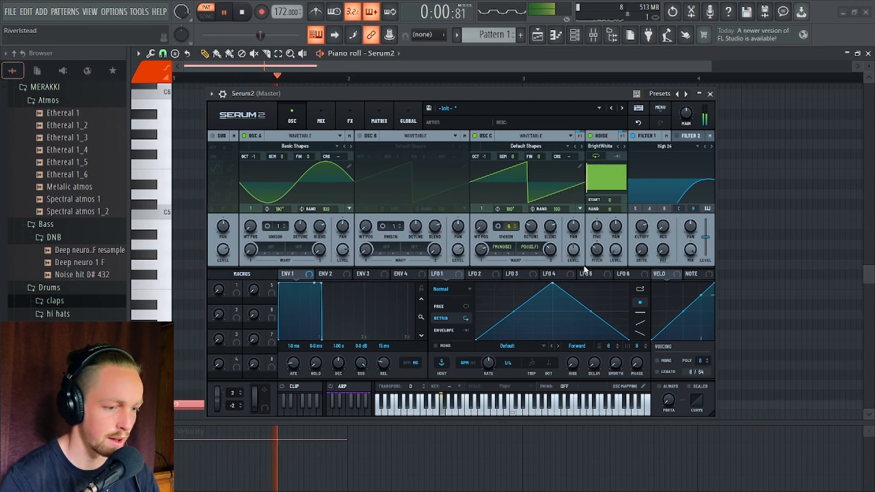
key(space)
Step: Disable oscillator C, raise the noise oscillator's level to 75% and audition the pattern
click(475, 136)
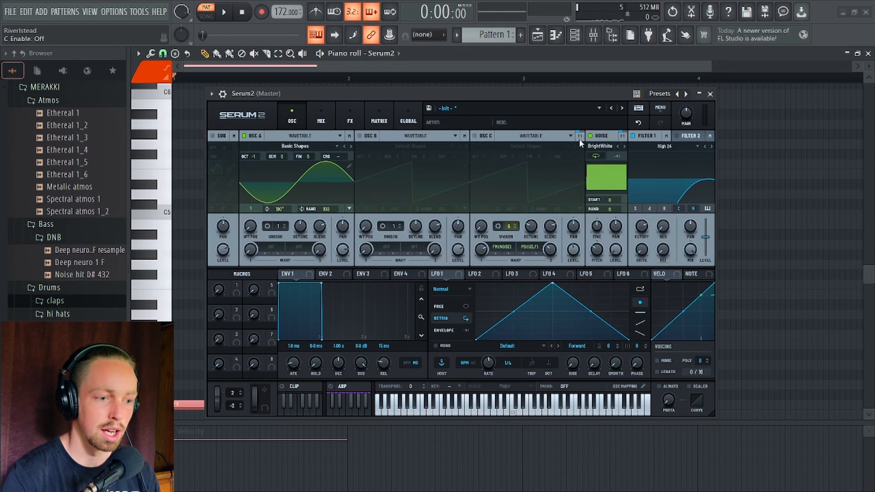
drag(615, 249, 618, 215)
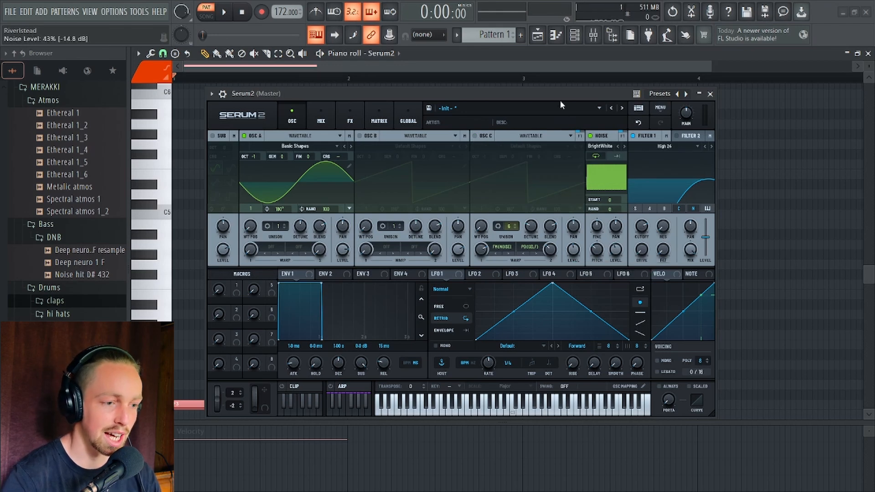
drag(560, 100, 560, 126)
drag(615, 274, 618, 267)
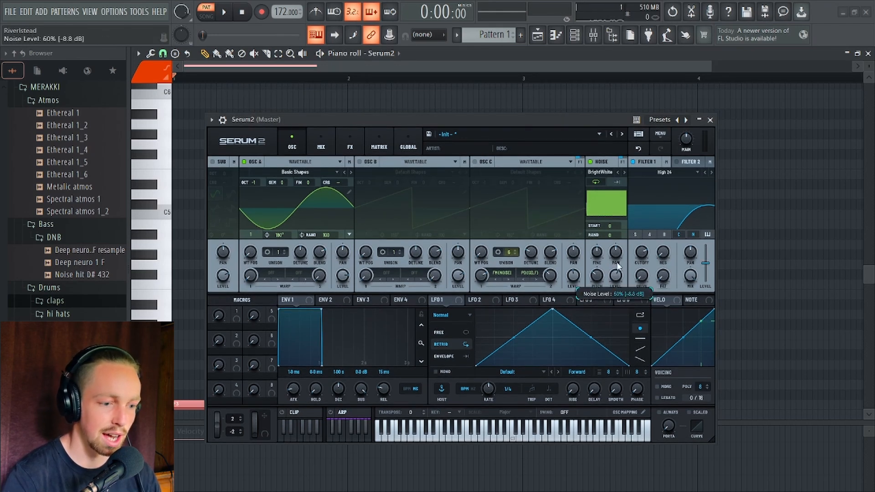
key(space)
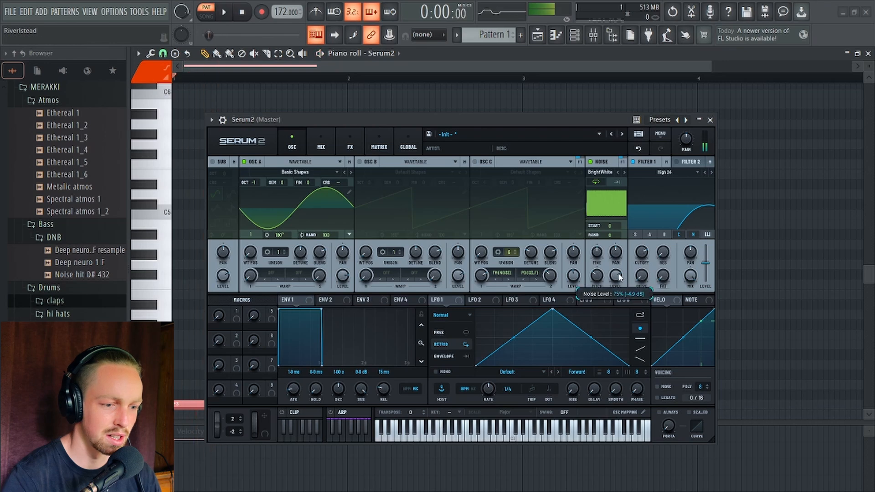
Step: Lower Filter 1's cutoff and raise the noise pitch to 87% while repeatedly auditioning the pattern
drag(640, 255, 597, 273)
key(space)
key(space)
key(space)
key(space)
key(space)
key(space)
key(space)
key(space)
key(space)
key(space)
key(space)
key(space)
key(space)
key(space)
key(space)
Step: Reset the noise oscillator's pitch to its default and set the noise level to 16% while auditioning
right_click(597, 283)
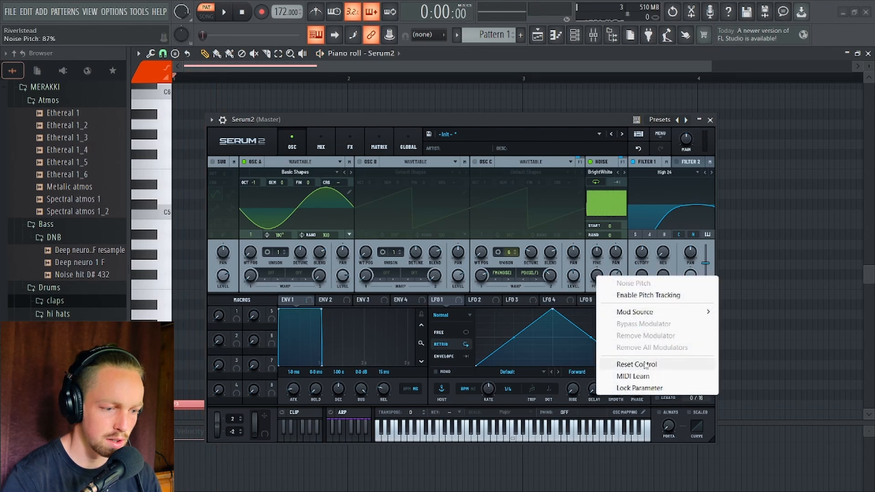
click(631, 362)
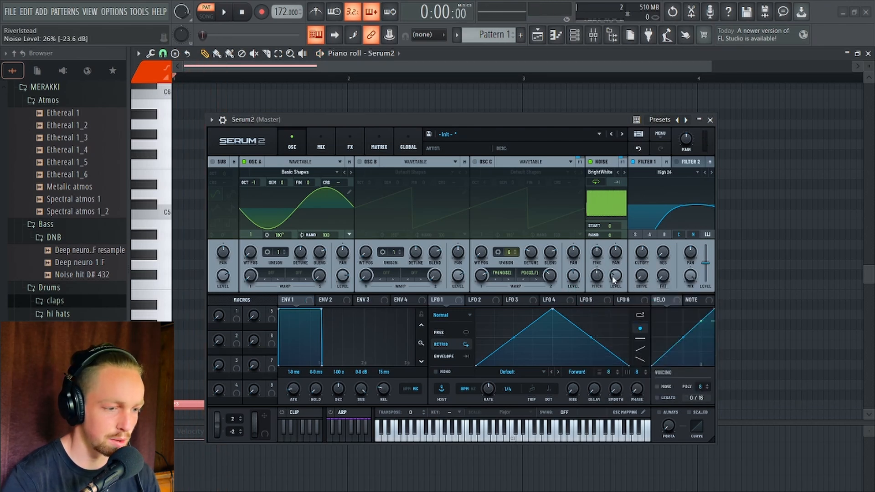
drag(612, 279, 616, 287)
key(space)
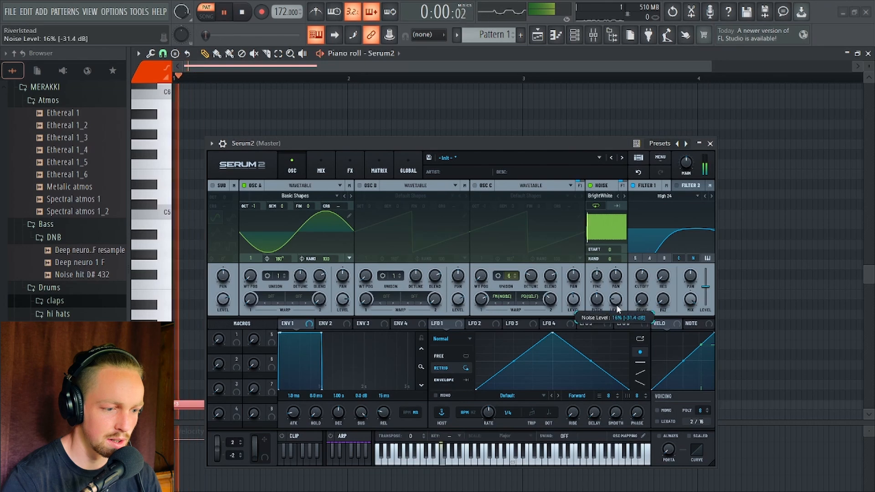
key(space)
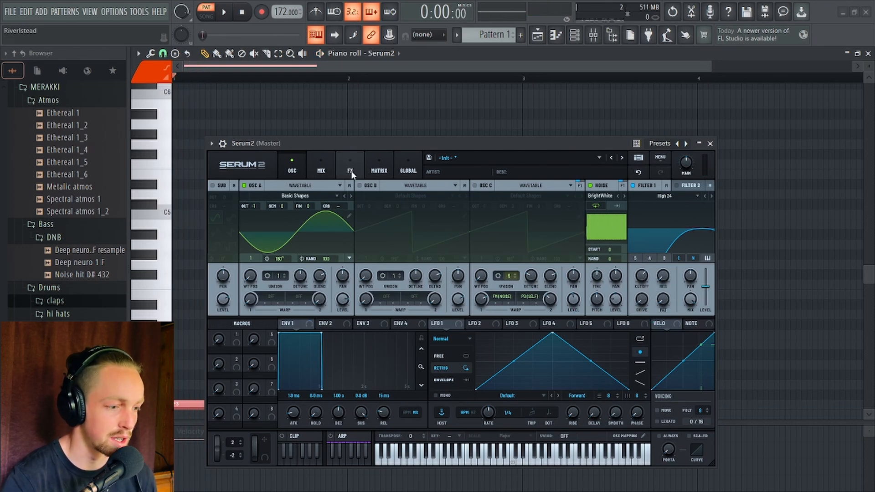
Step: Check the mixer routing and add a Reverb effect of type Hall to Bus 1
click(351, 173)
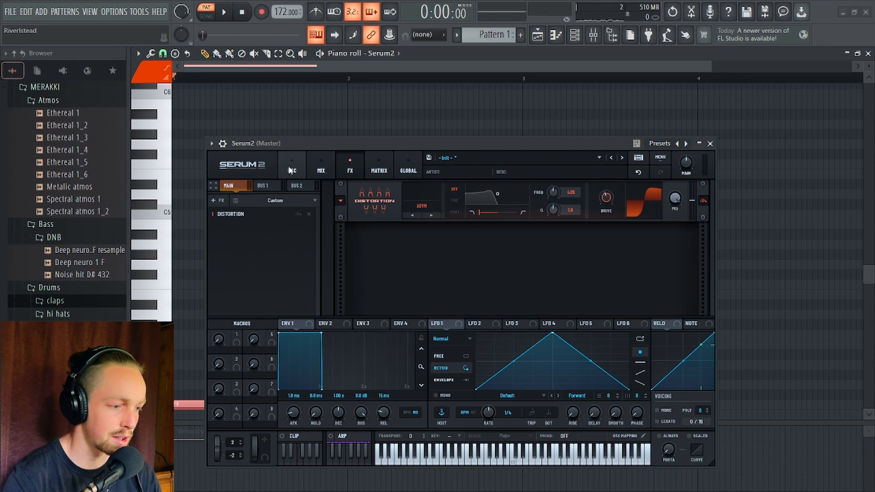
click(321, 172)
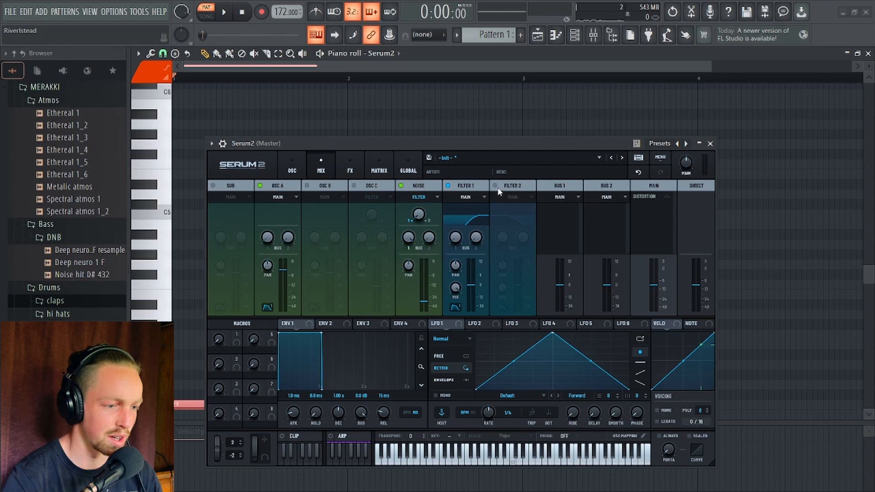
click(350, 169)
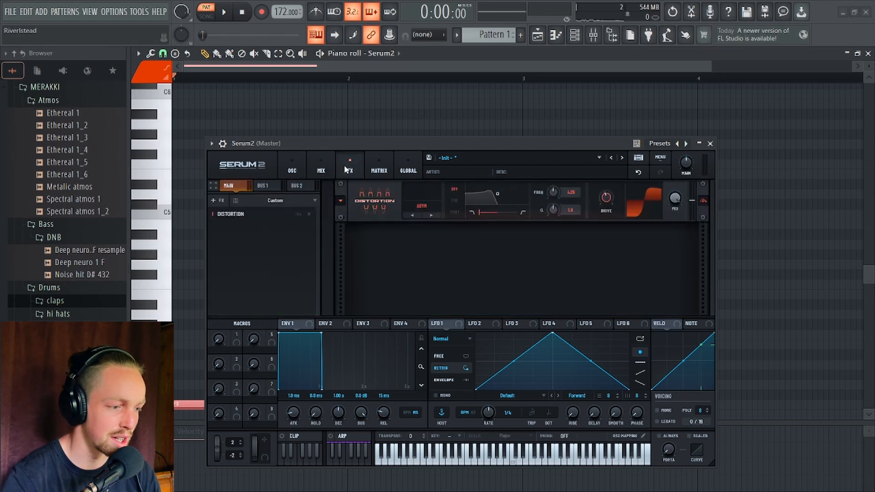
click(264, 186)
click(226, 200)
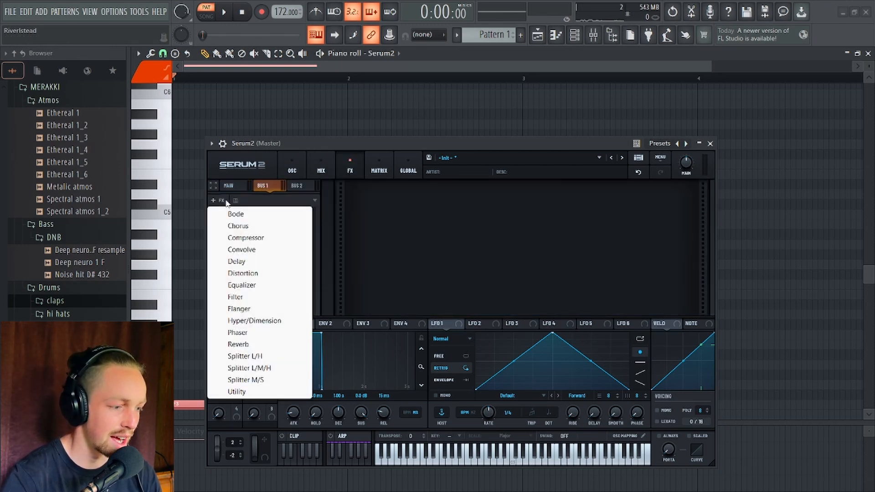
click(240, 344)
click(422, 197)
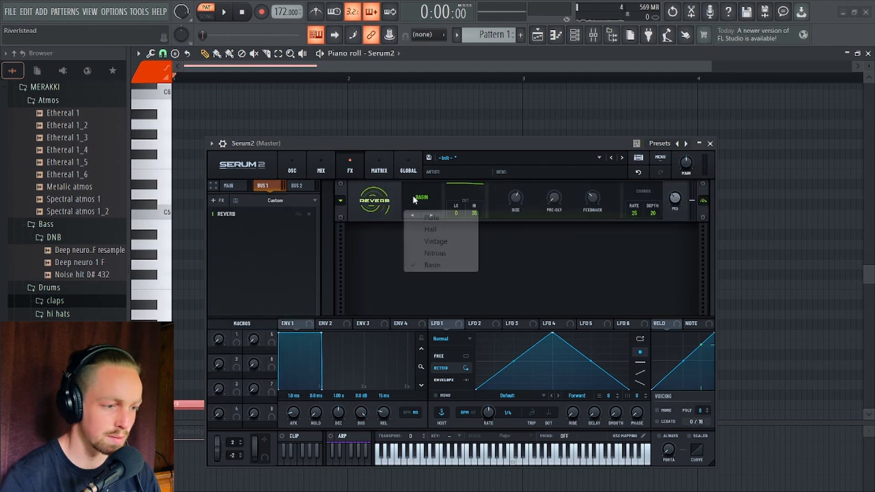
click(440, 228)
Step: Adjust the Hall reverb's size and set its decay to 3.0 s while auditioning the pattern
key(space)
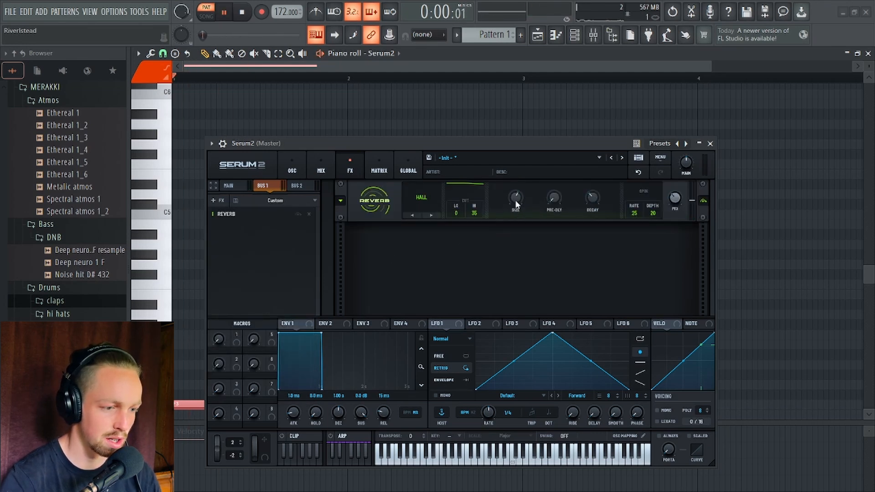
key(space)
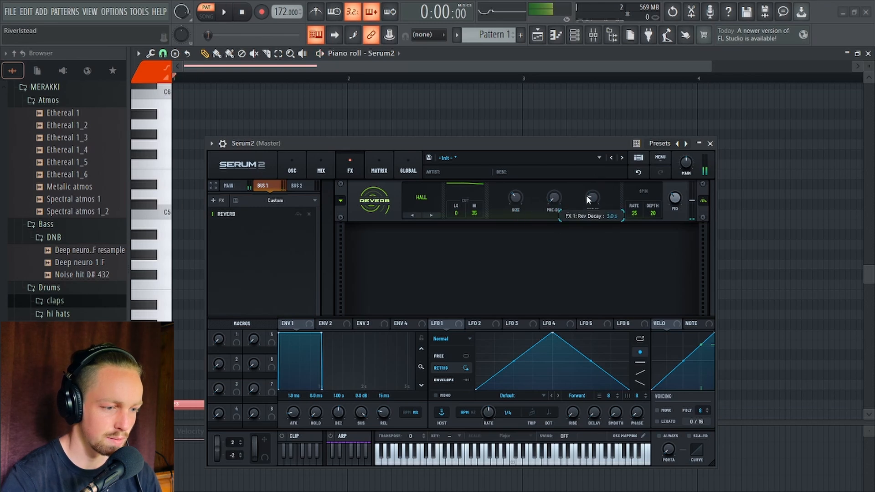
key(space)
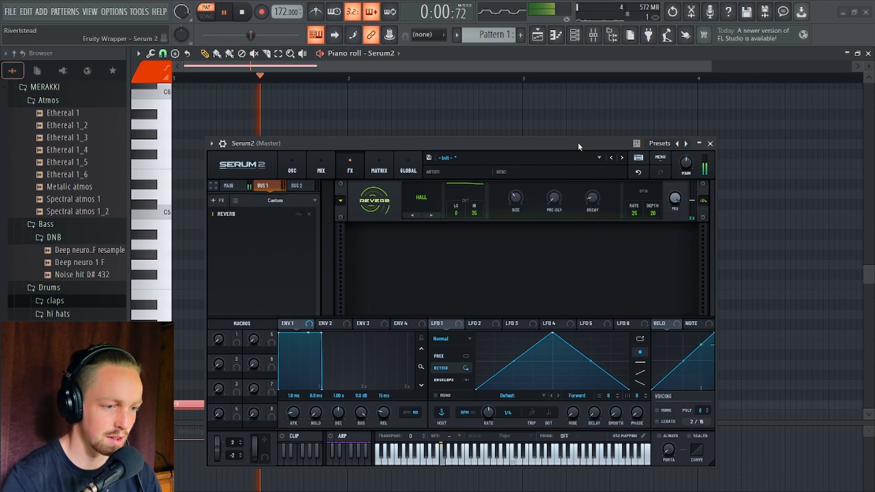
drag(577, 142, 569, 94)
key(space)
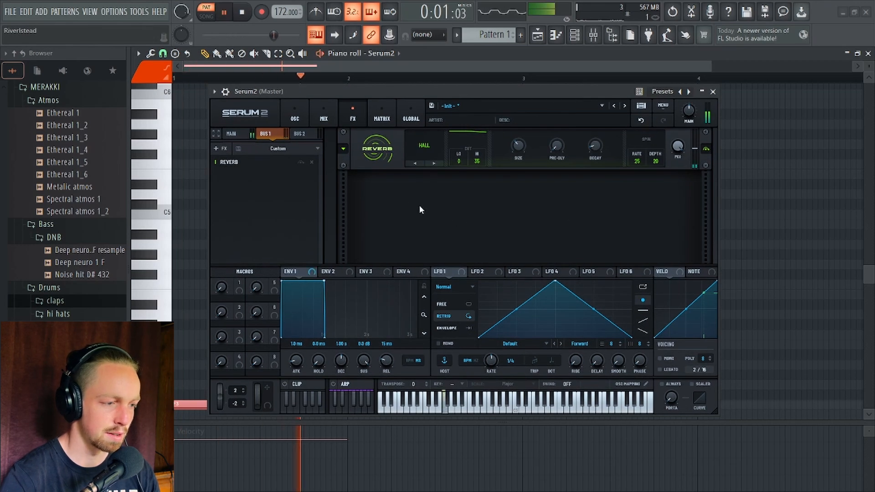
Step: Raise Bus 1's volume to 59% in the synth's mixer while auditioning the pattern
click(302, 117)
key(space)
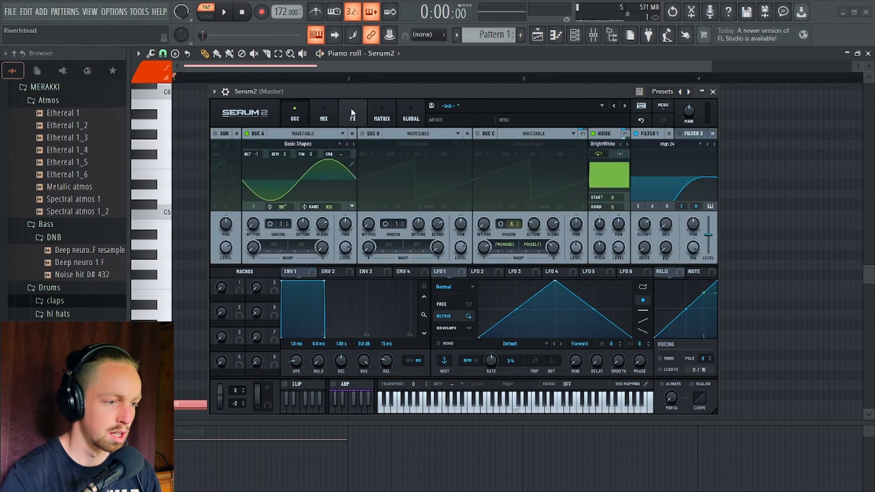
click(353, 117)
click(320, 119)
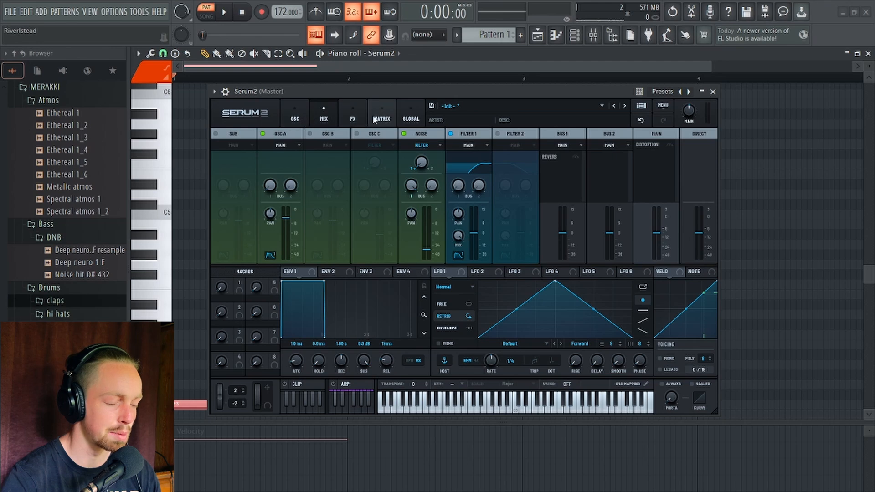
key(space)
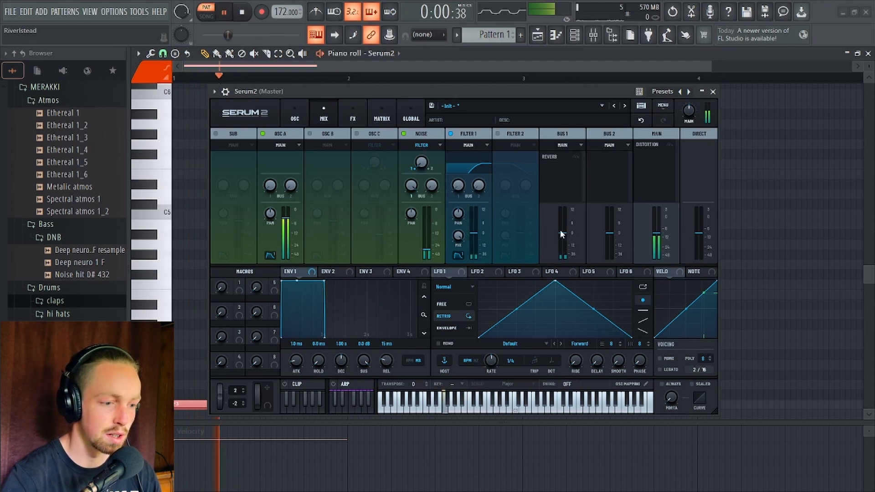
mouse_move(560, 231)
mouse_down()
mouse_move(564, 191)
mouse_move(561, 233)
mouse_up()
key(space)
key(space)
key(space)
key(space)
key(space)
key(space)
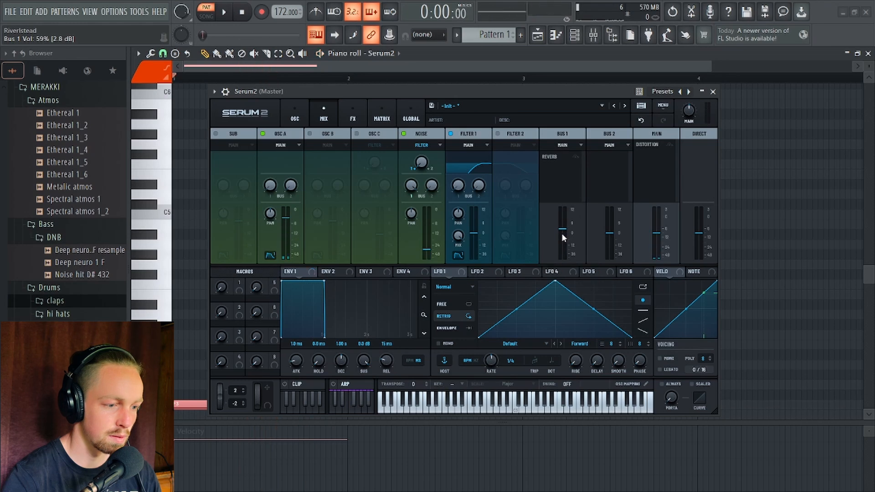
key(space)
key(space)
Step: Turn the Bus 1 reverb's output level fully down and assign OSC B as its modulation source
click(348, 121)
key(space)
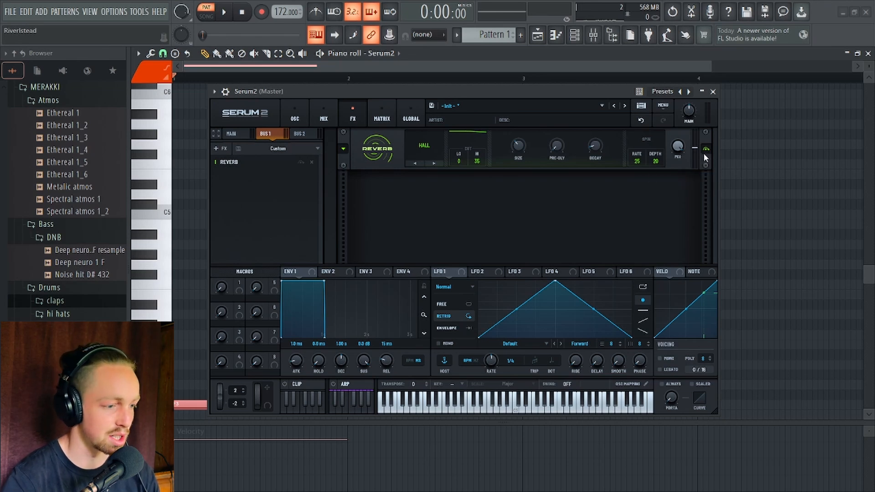
mouse_move(694, 148)
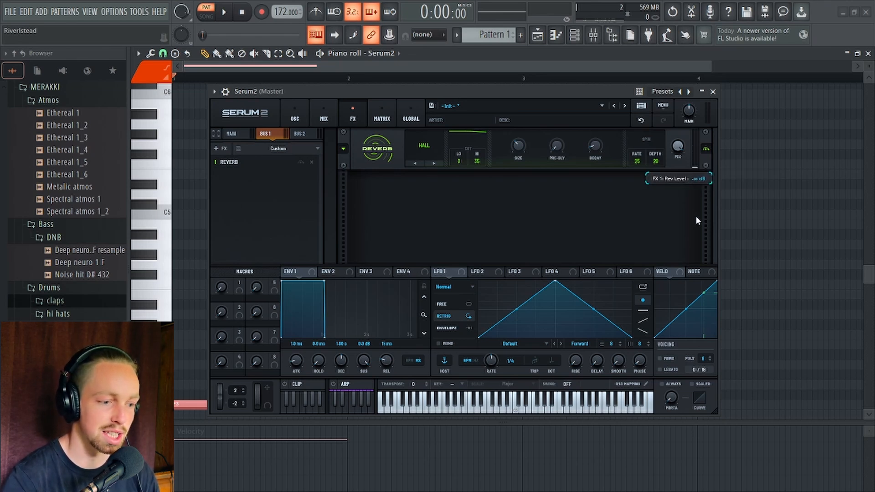
right_click(693, 165)
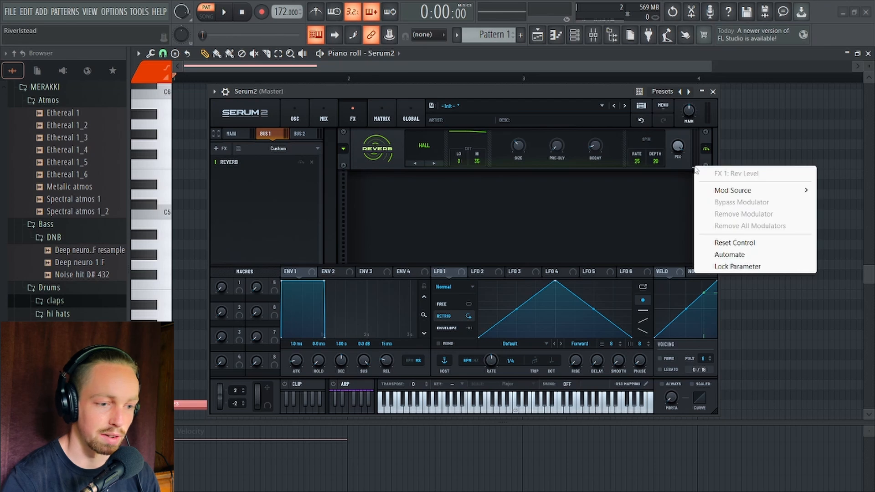
mouse_move(722, 191)
mouse_move(647, 225)
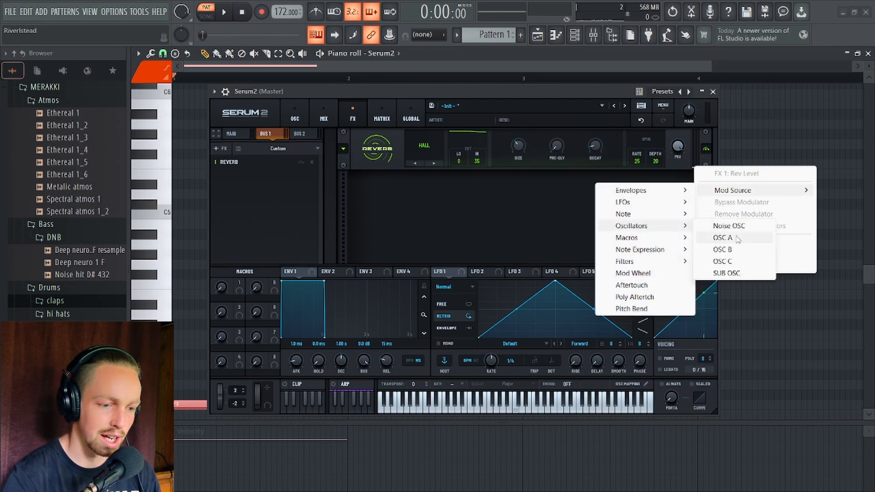
click(736, 252)
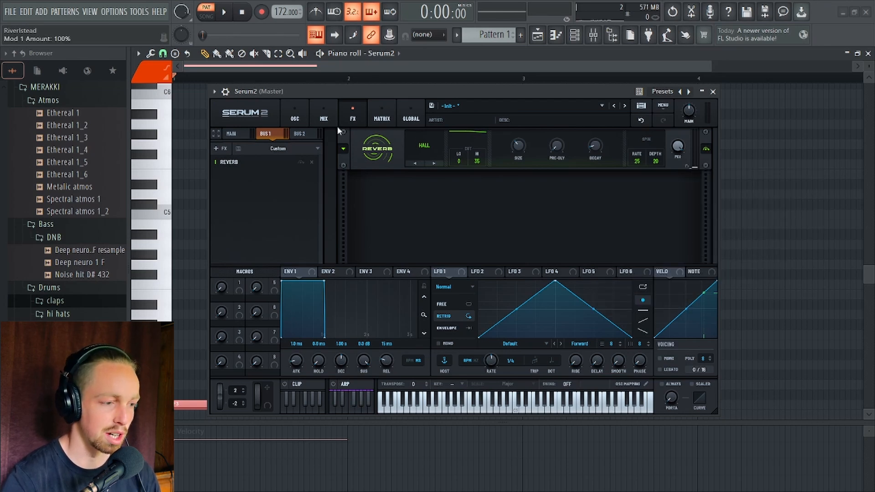
Step: Enable oscillator B, clear its wavetable's harmonics and raise only the first one to make a sine wave
click(295, 115)
click(361, 133)
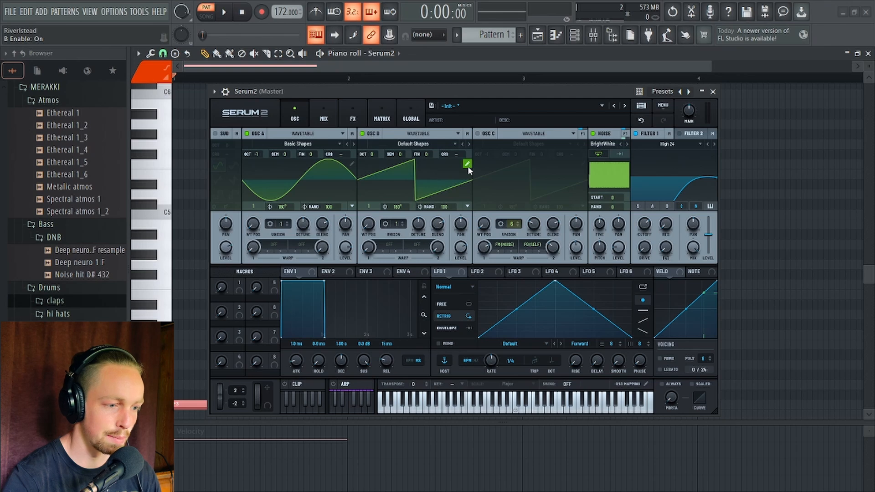
right_click(366, 132)
click(402, 155)
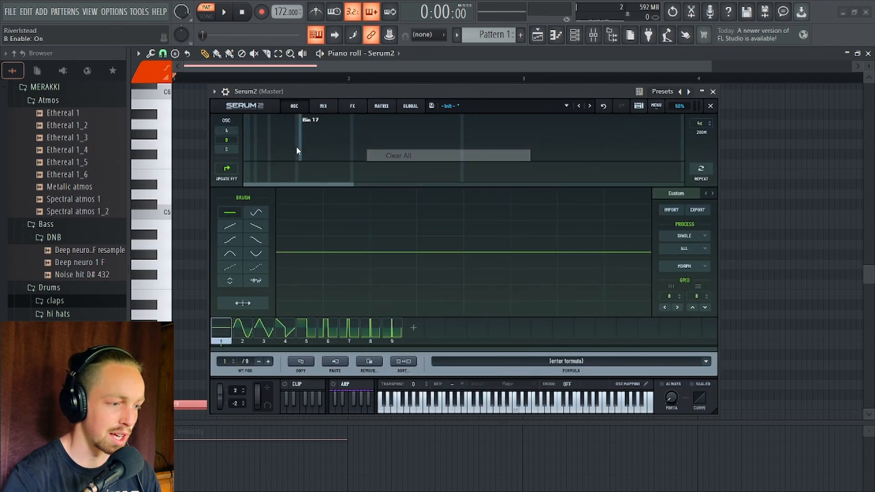
drag(245, 142, 246, 115)
click(710, 105)
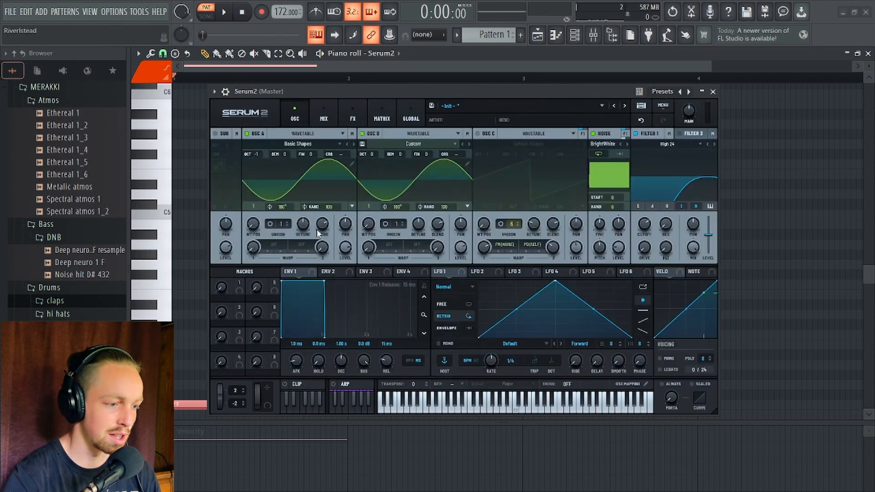
Step: Set the random phase of oscillators A and B to 0 and oscillator B's octave to -1
drag(332, 211, 336, 348)
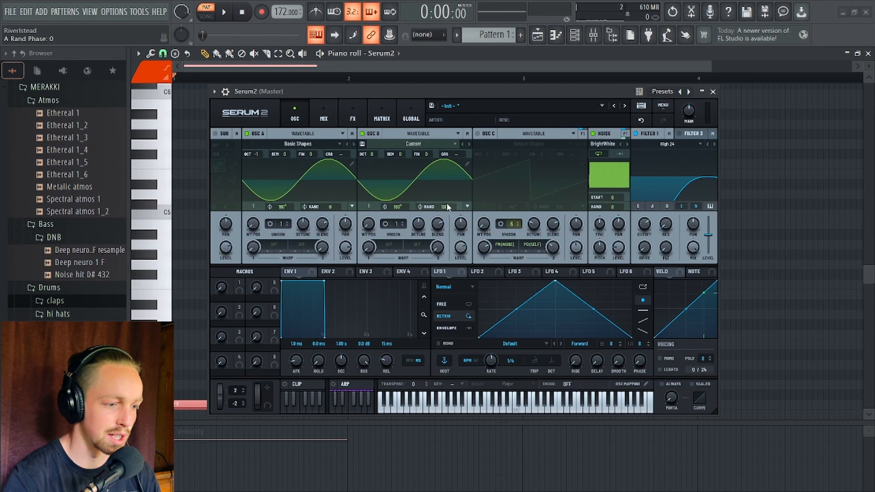
drag(447, 207, 436, 413)
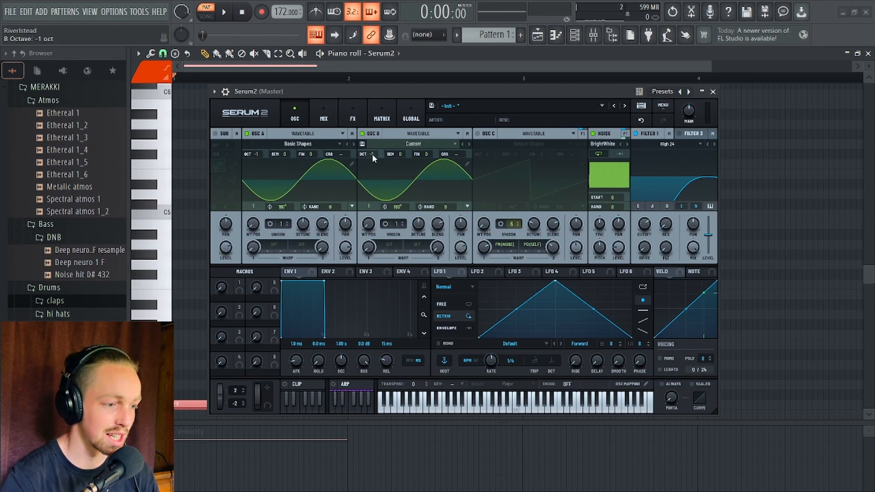
Step: Set oscillator B's first warp to Odd/Even at 100 and lower the oscillator's level to 0%
click(384, 244)
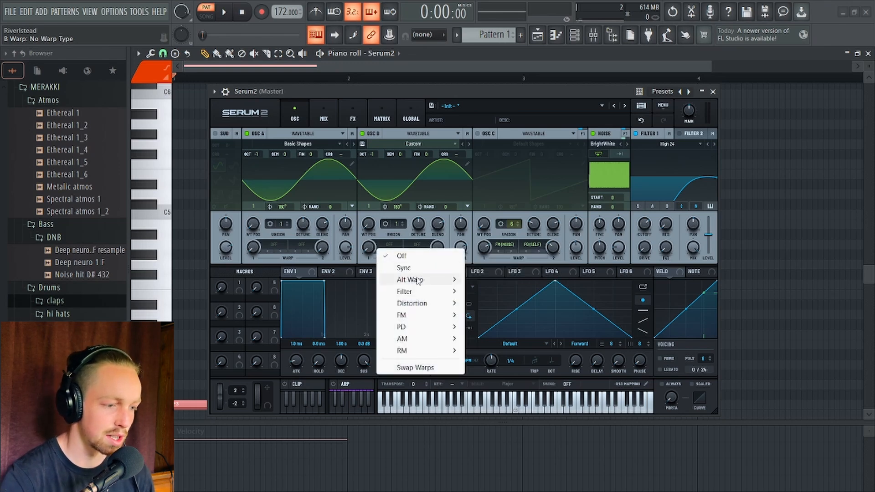
mouse_move(417, 281)
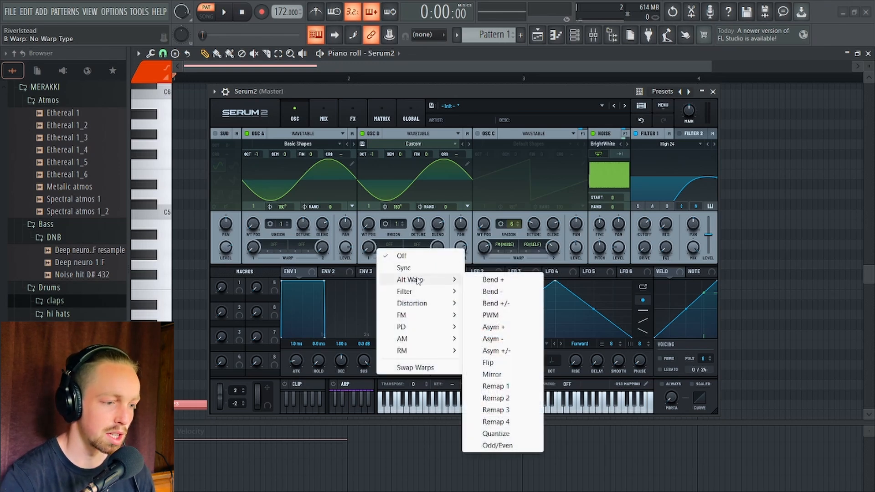
click(513, 450)
drag(368, 247, 390, 179)
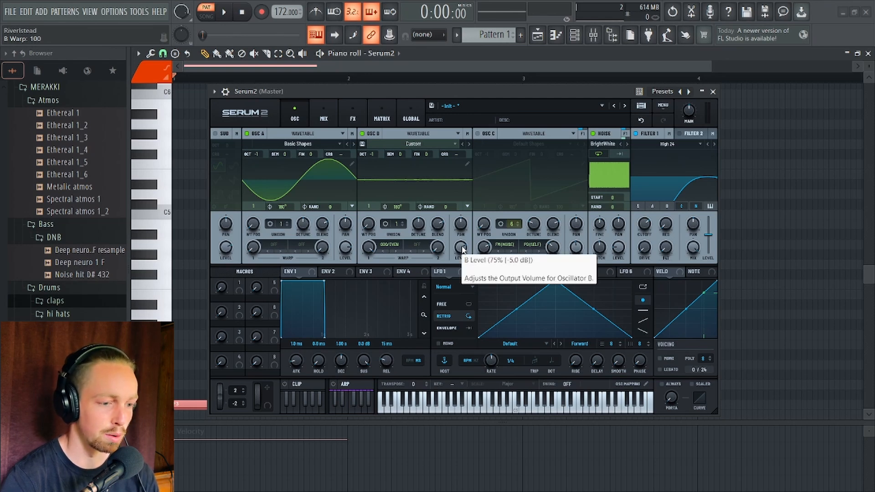
drag(462, 249, 462, 248)
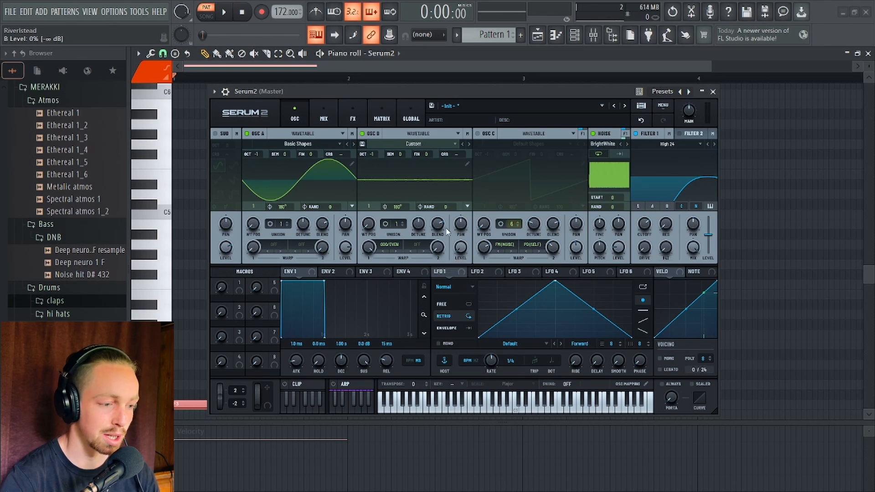
Step: Set the modulation amount from OSC B to the reverb level to 65% and audition the pattern
drag(451, 97, 447, 123)
click(368, 142)
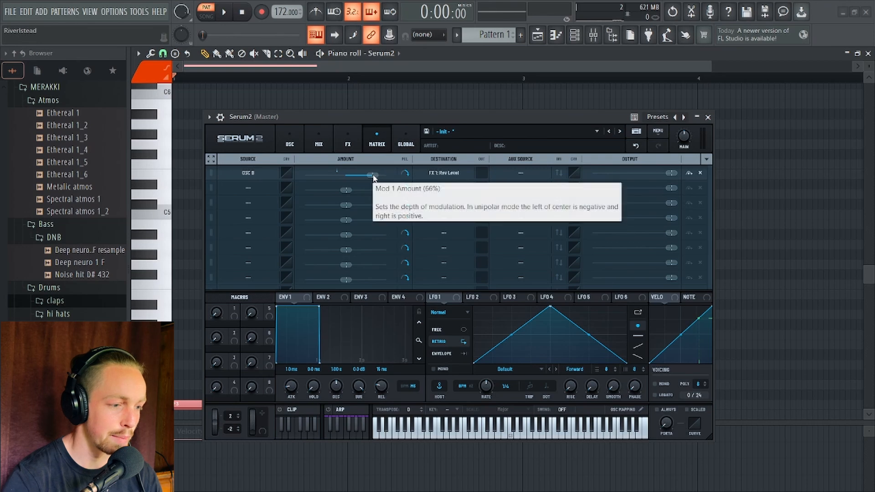
mouse_move(377, 176)
mouse_down()
mouse_move(384, 174)
mouse_move(375, 174)
mouse_up()
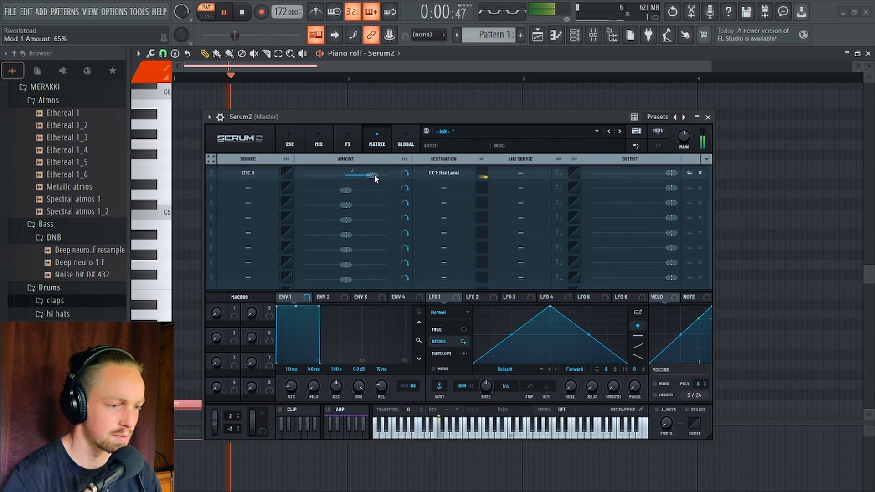
Step: Try noise oscillator levels of 42% and 37% while repeatedly auditioning the pattern
click(292, 142)
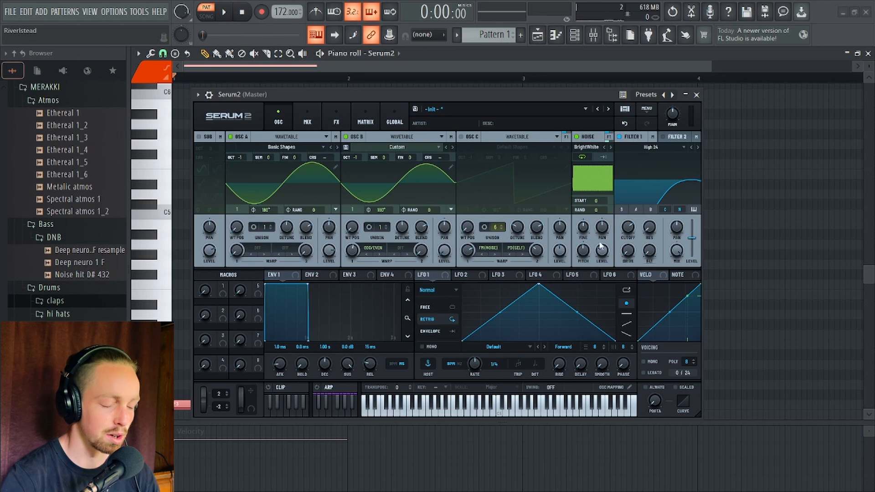
key(space)
key(space)
key(space)
drag(603, 256, 601, 253)
key(space)
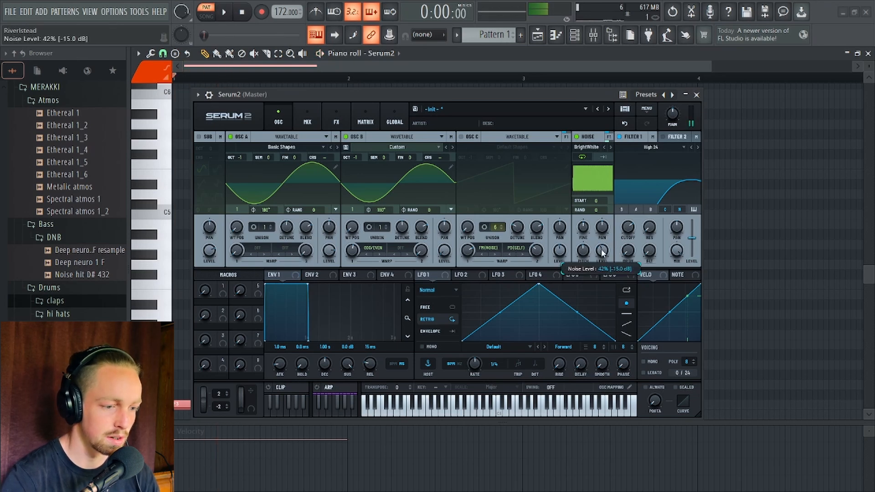
key(space)
key(space)
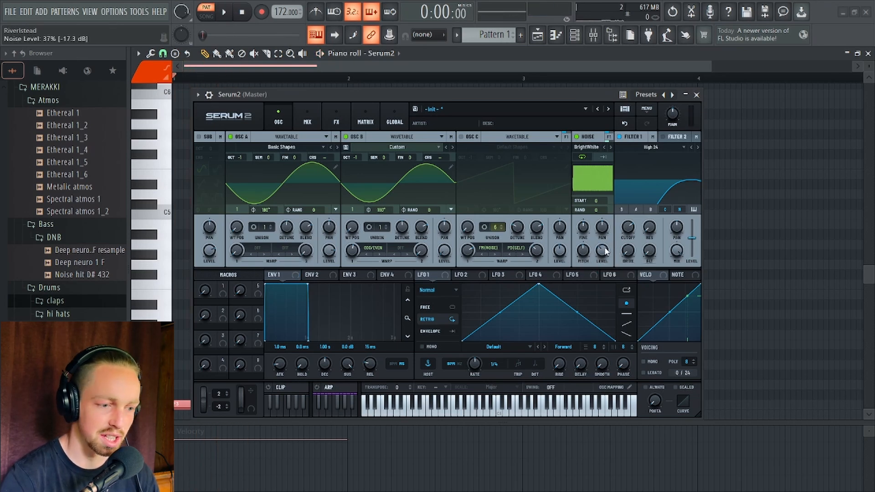
drag(602, 258, 602, 253)
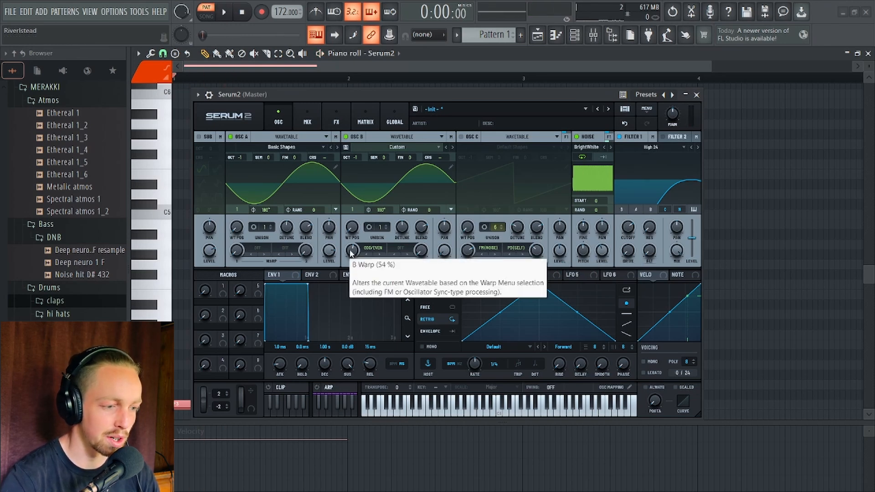
Step: Lower oscillator B's Odd/Even warp to 4, audition the pattern and reposition the synth window
key(space)
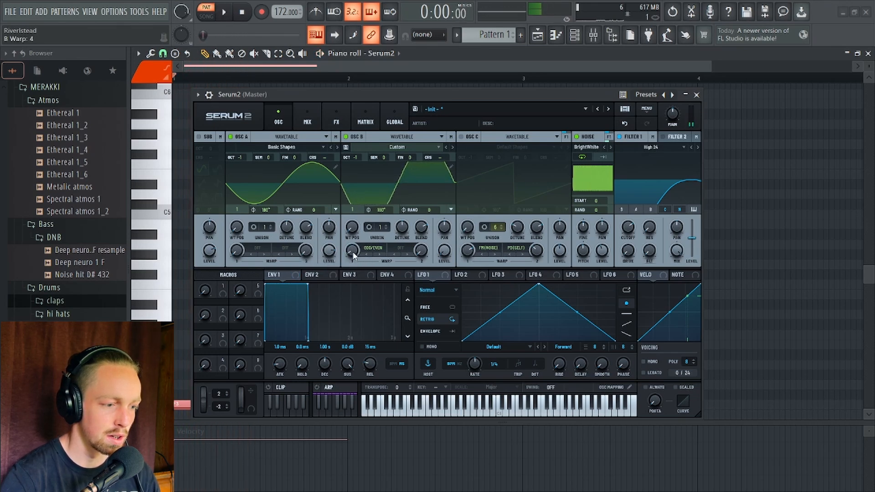
key(space)
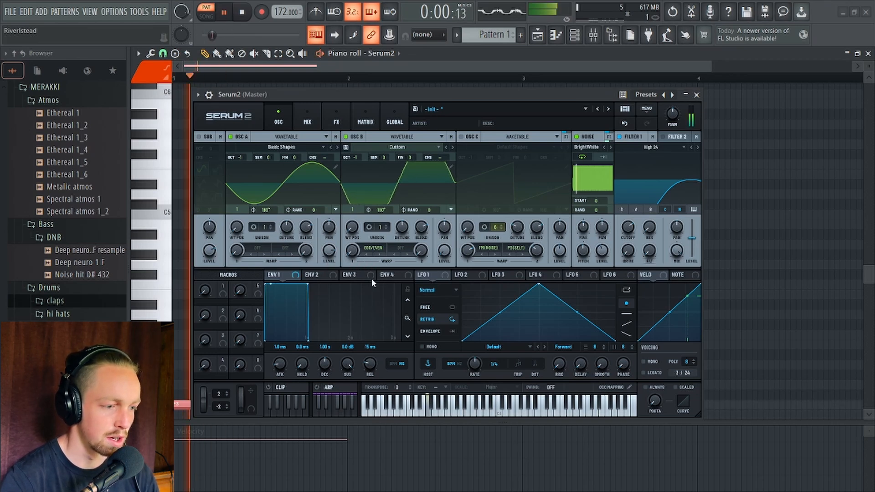
drag(417, 95, 417, 75)
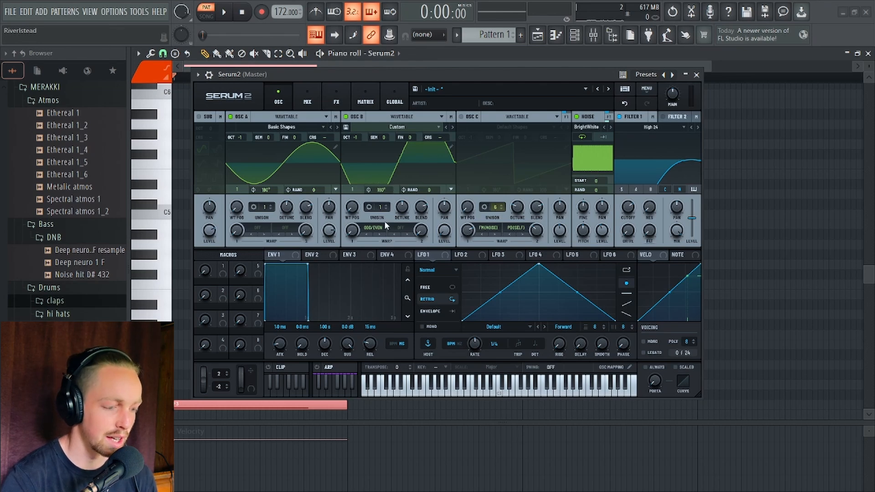
drag(434, 74, 450, 81)
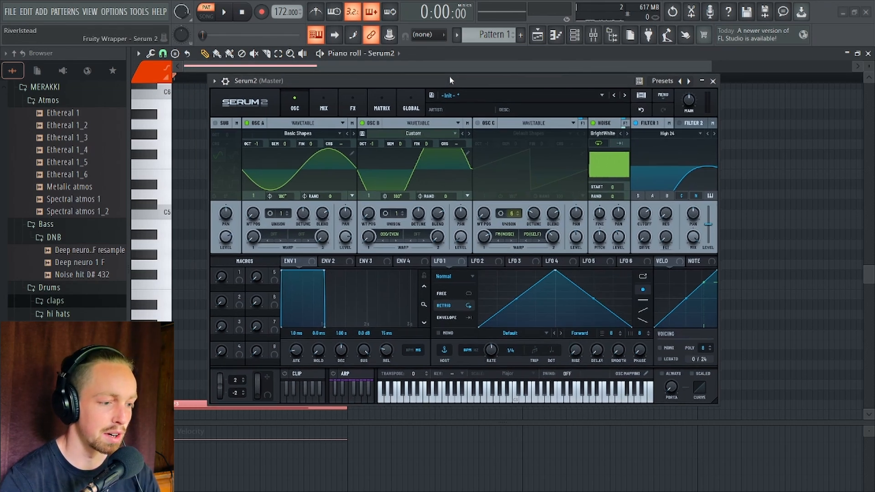
Step: Play a few test notes, including D4 and C4, to audition the patch at different pitches
key(v)
key(x)
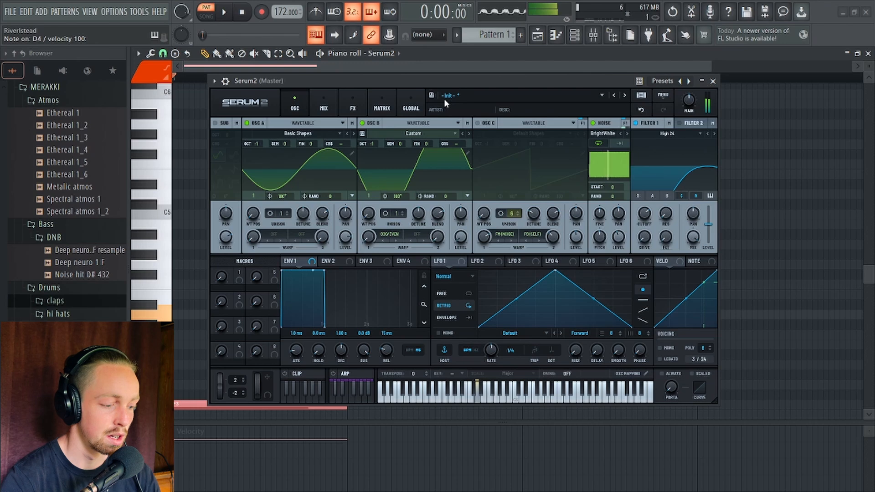
key(z)
drag(443, 81, 438, 70)
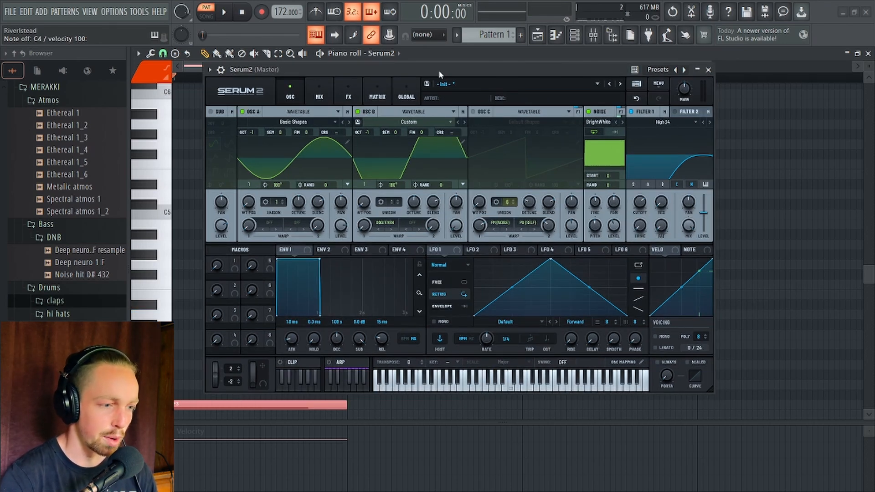
drag(439, 70, 473, 79)
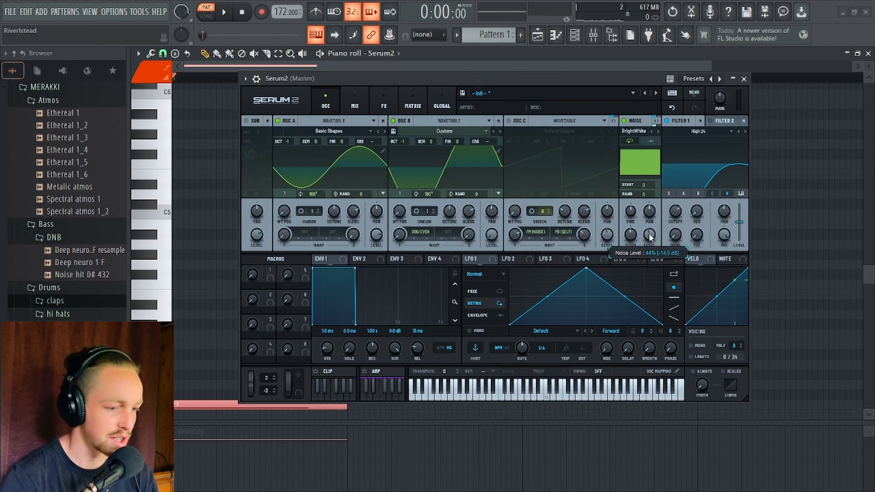
Step: Set the noise level to 36% and Filter 1's cutoff to 2415 Hz while auditioning the pattern
mouse_move(651, 234)
mouse_down()
mouse_move(649, 245)
mouse_move(654, 234)
mouse_up()
key(space)
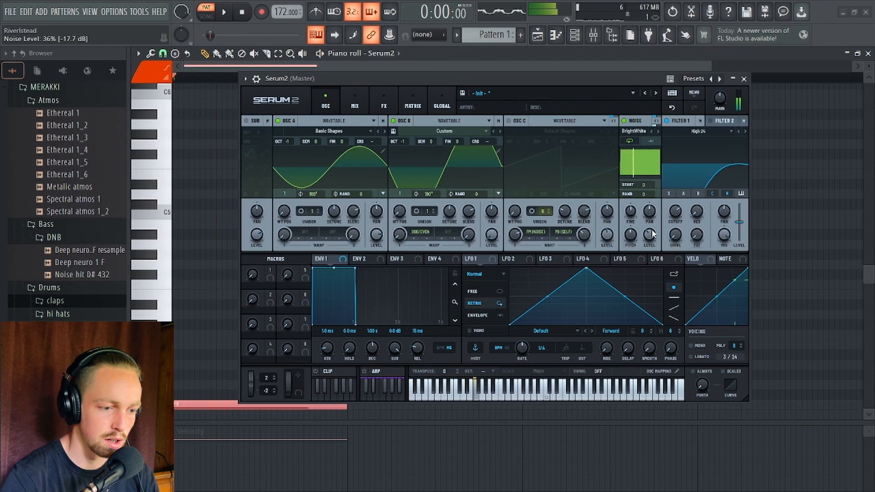
drag(675, 213, 675, 217)
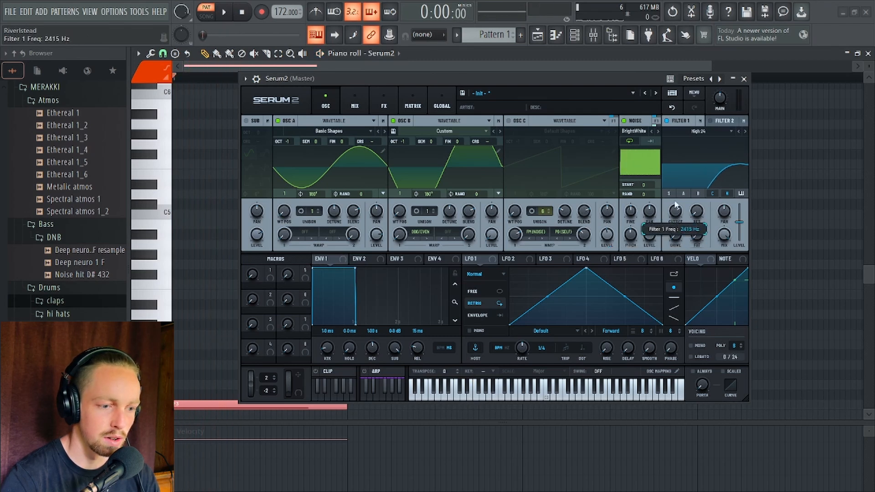
key(space)
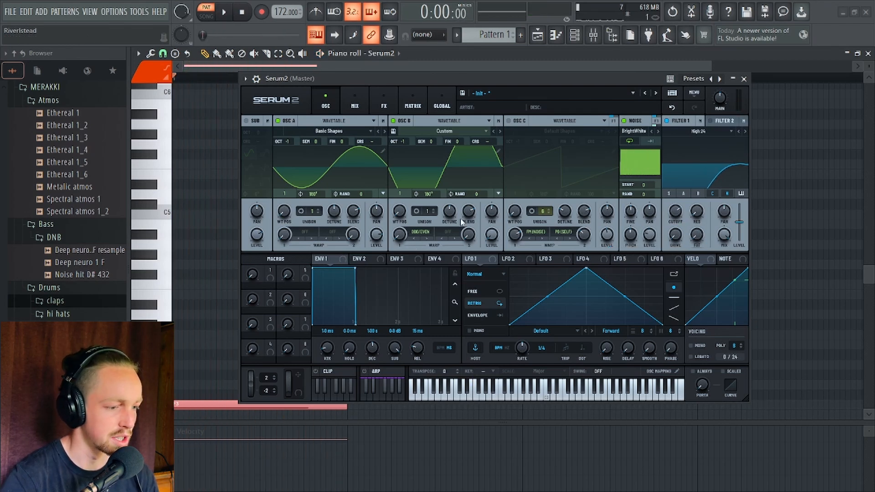
key(space)
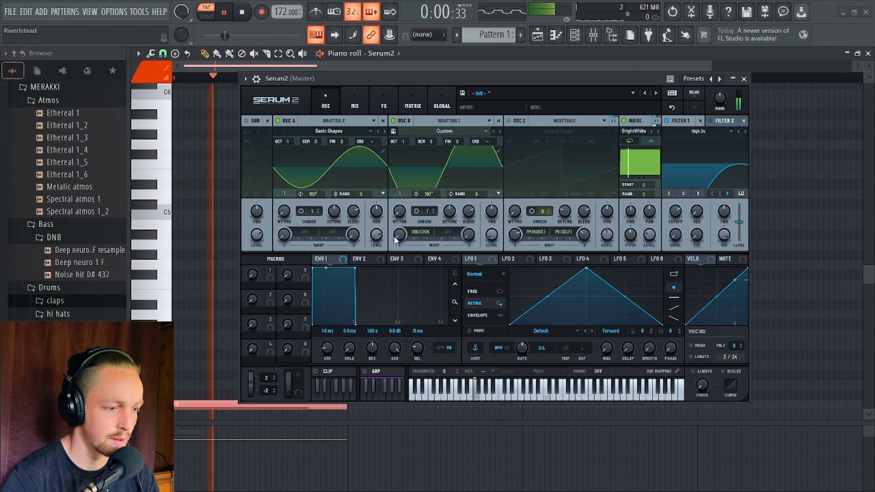
Step: Lower oscillator B's Odd/Even warp, reshape LFO 1 into a rising ramp and assign it to that warp
drag(401, 233, 401, 286)
key(space)
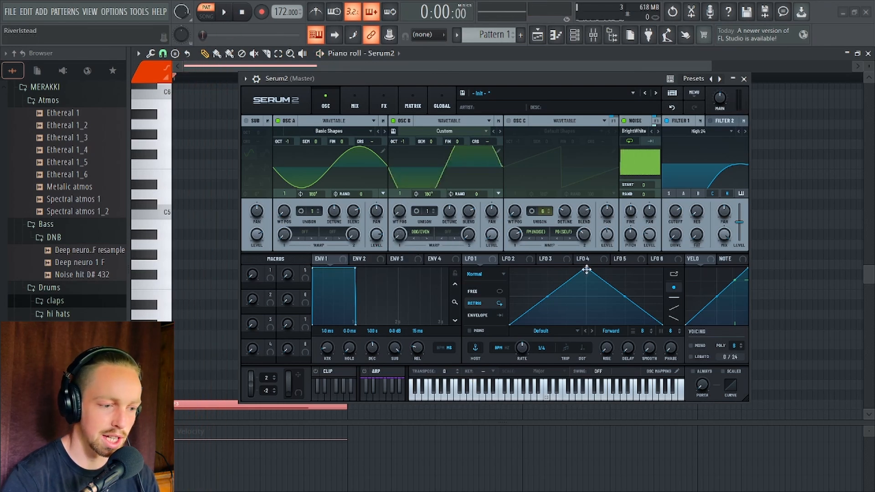
drag(587, 269, 662, 269)
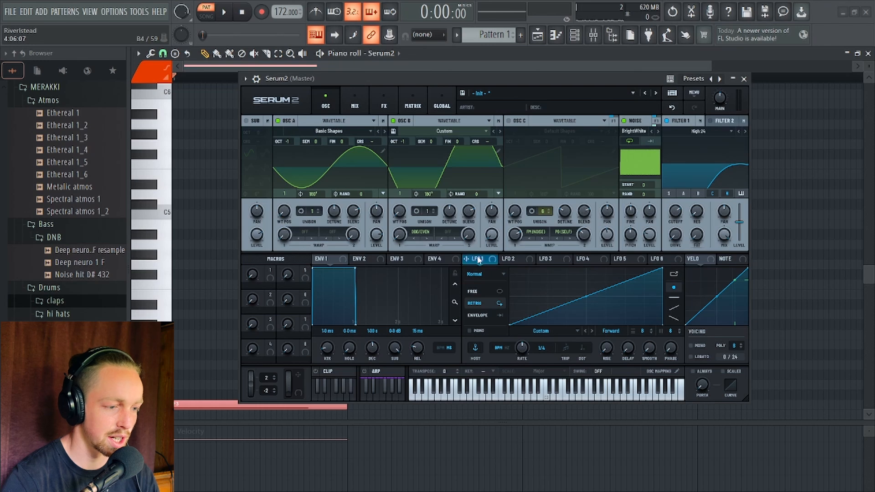
drag(479, 259, 399, 234)
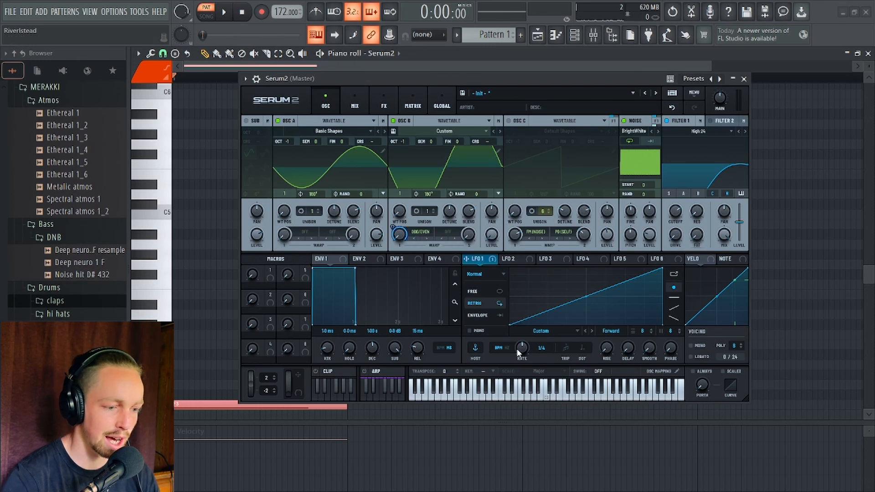
Step: Set LFO 1's rate to one bar in Envelope mode and audition the pattern
drag(523, 359, 523, 362)
click(481, 315)
drag(520, 80, 482, 80)
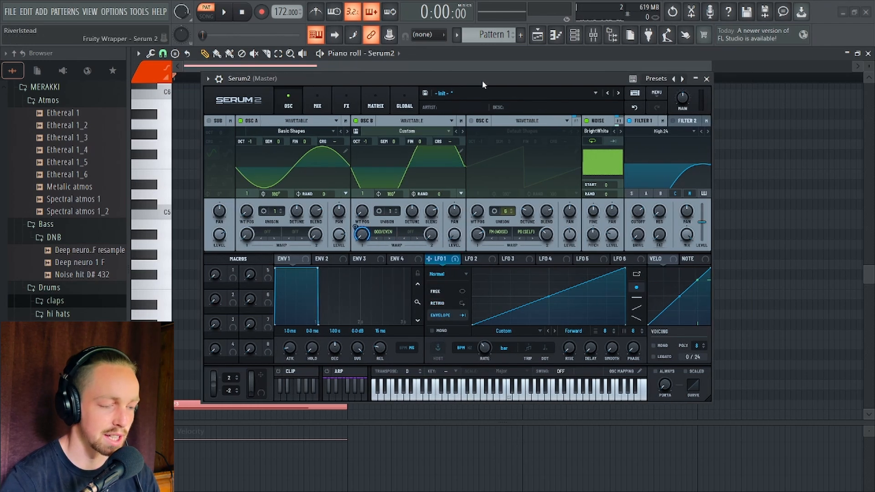
key(space)
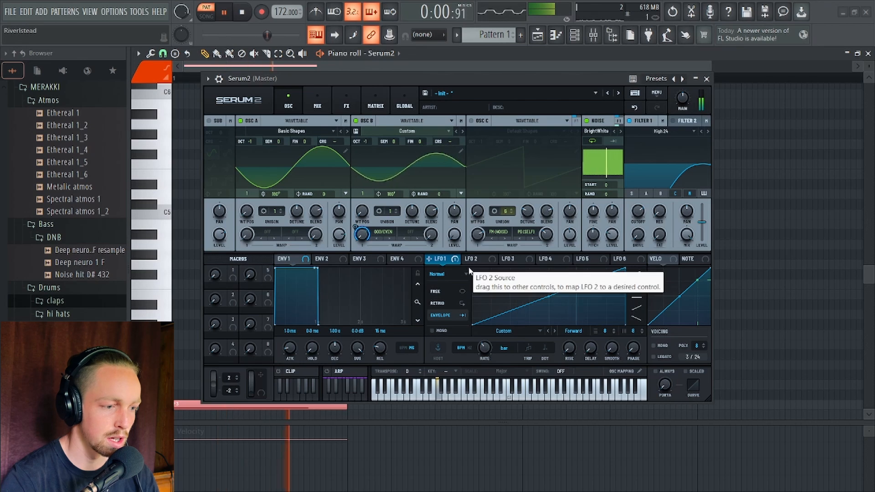
key(space)
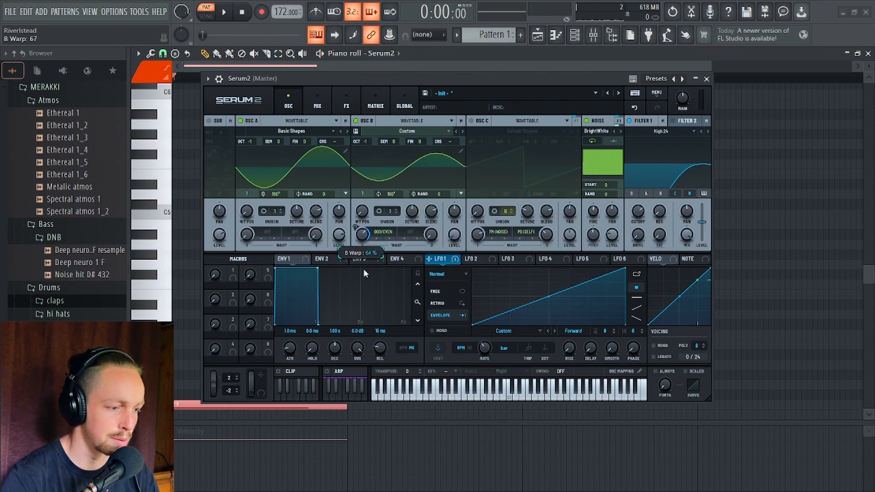
Step: Readjust oscillator B's LFO-modulated warp and audition the pattern repeatedly
drag(359, 228, 360, 308)
key(space)
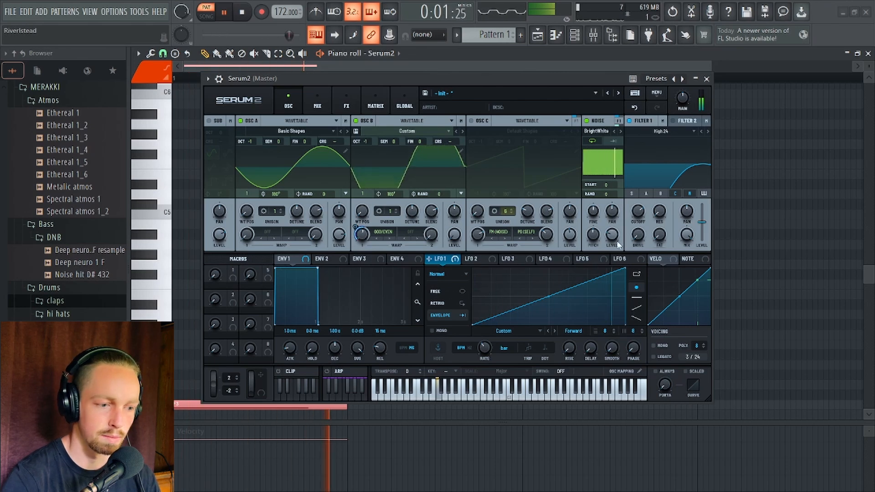
key(space)
key(space)
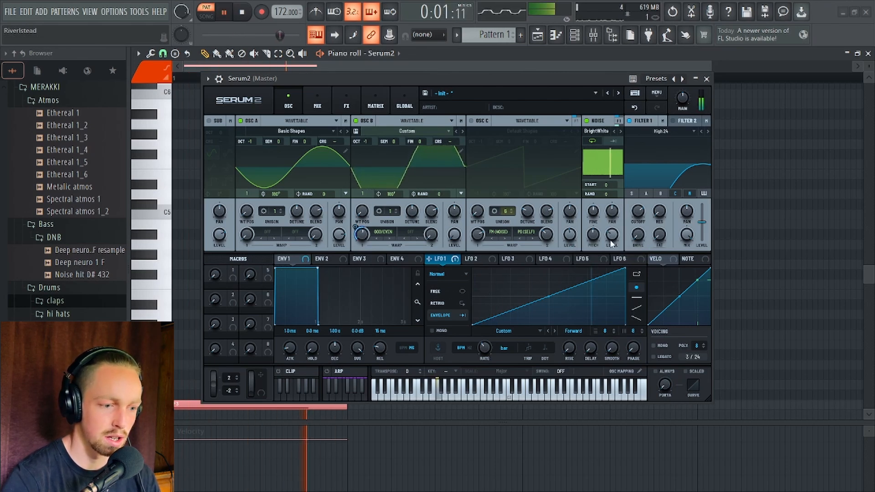
key(space)
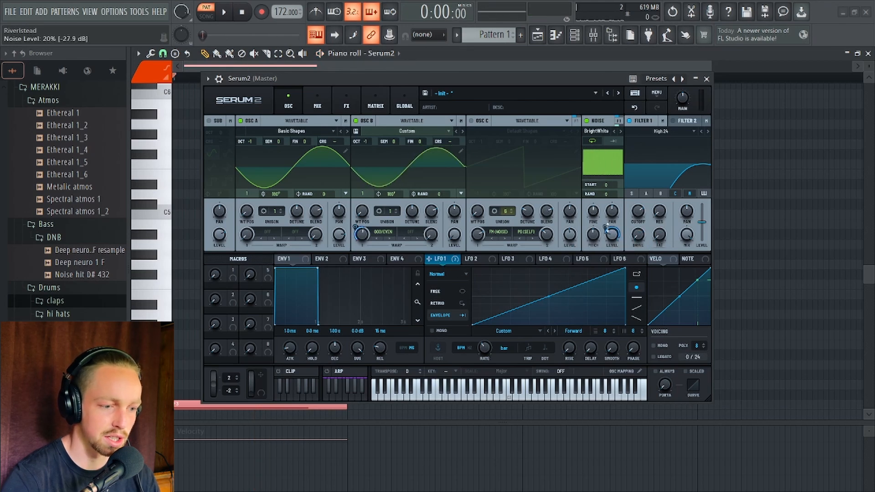
Step: Set LFO 1's modulation amount on the noise level to 13% and audition the pattern
drag(606, 229, 609, 253)
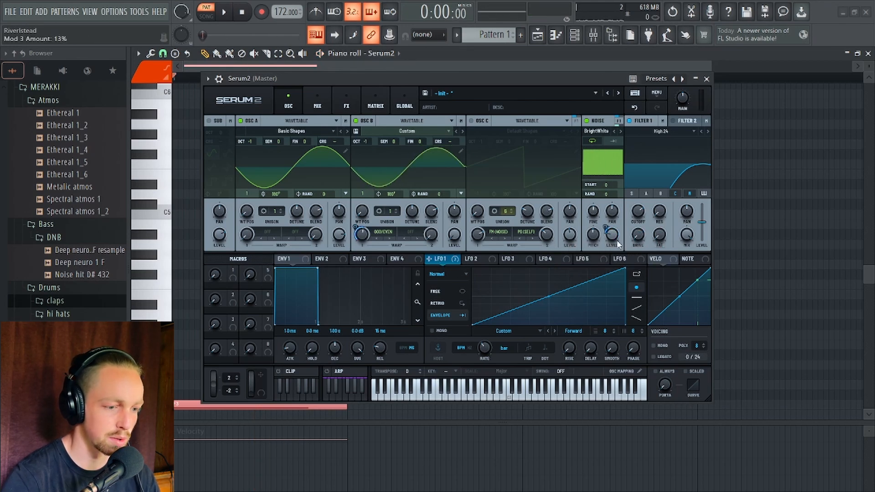
key(space)
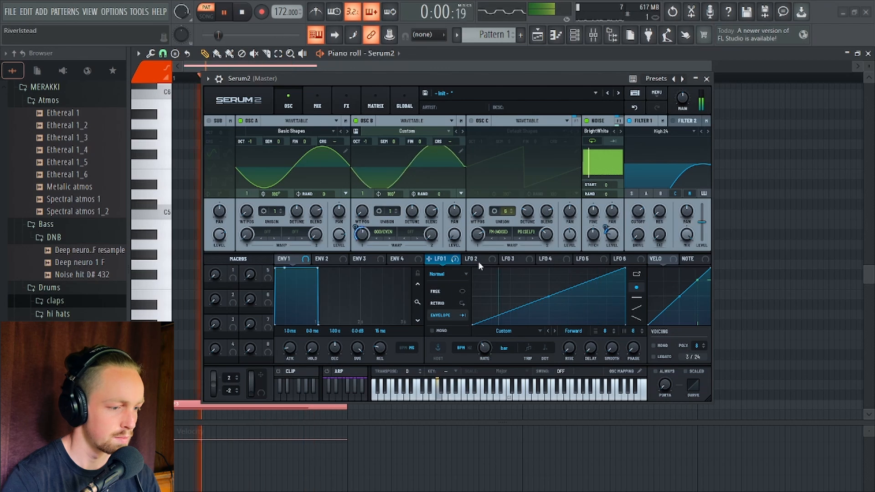
key(space)
Step: Modulate Filter 1's cutoff with LFO 1 at an amount of -20% and audition the pattern several times
drag(430, 259, 639, 218)
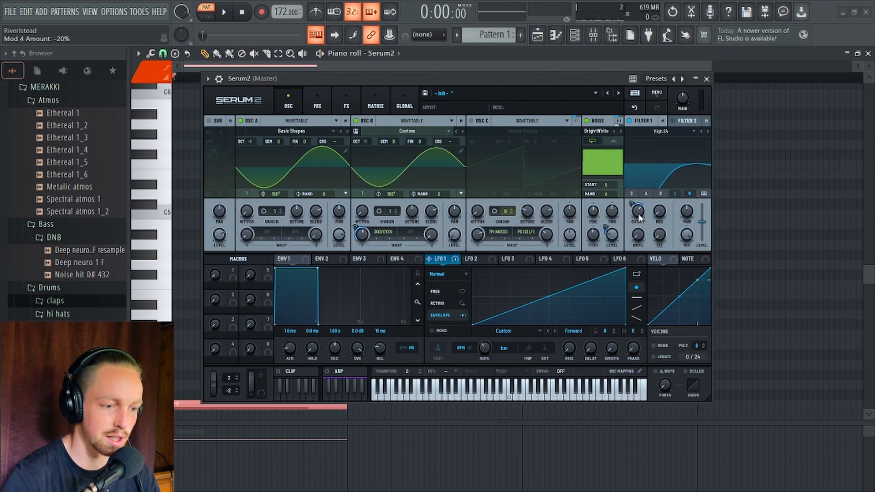
key(space)
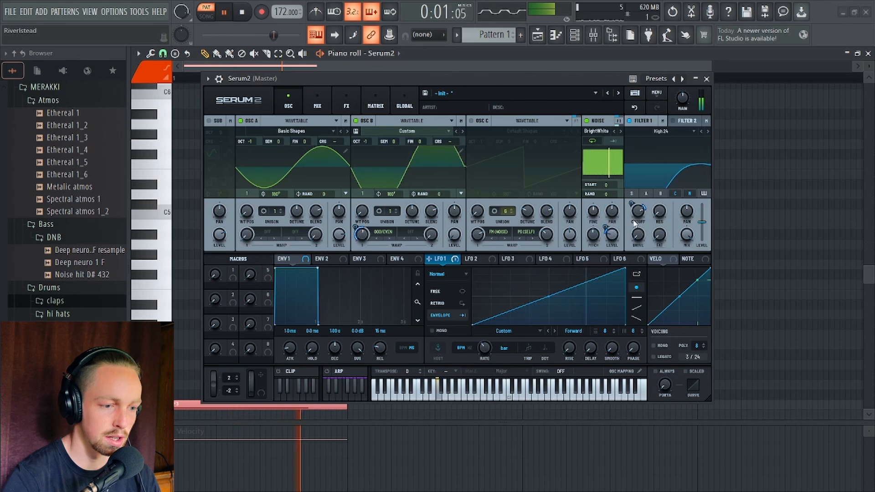
key(space)
key(space)
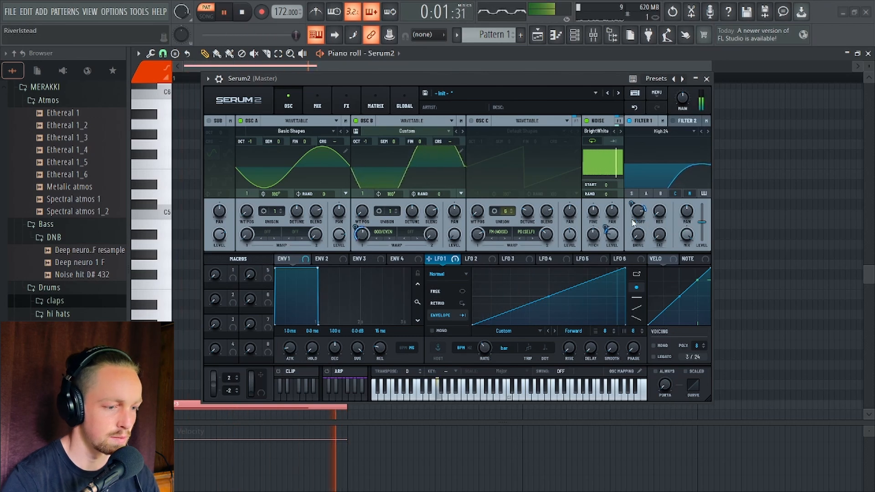
key(space)
key(space)
key(space)
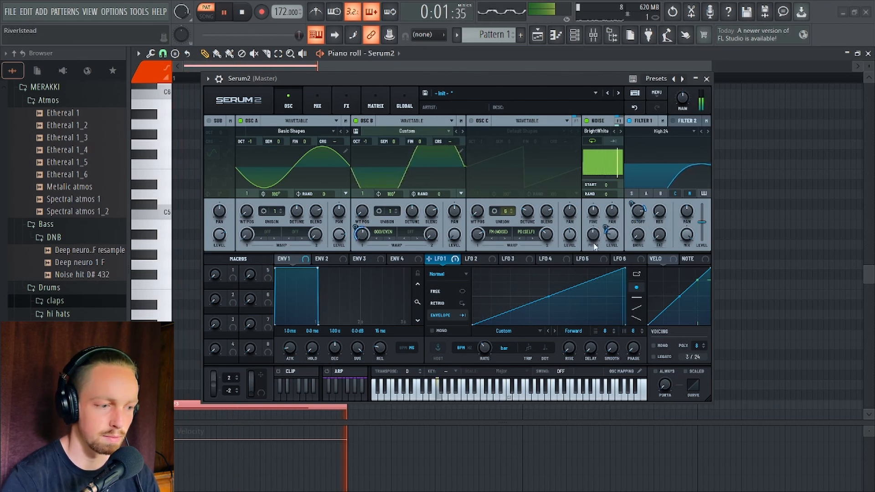
Step: Add a Distortion effect after the reverb on Bus 1 and set its type to Sin Fold
click(358, 90)
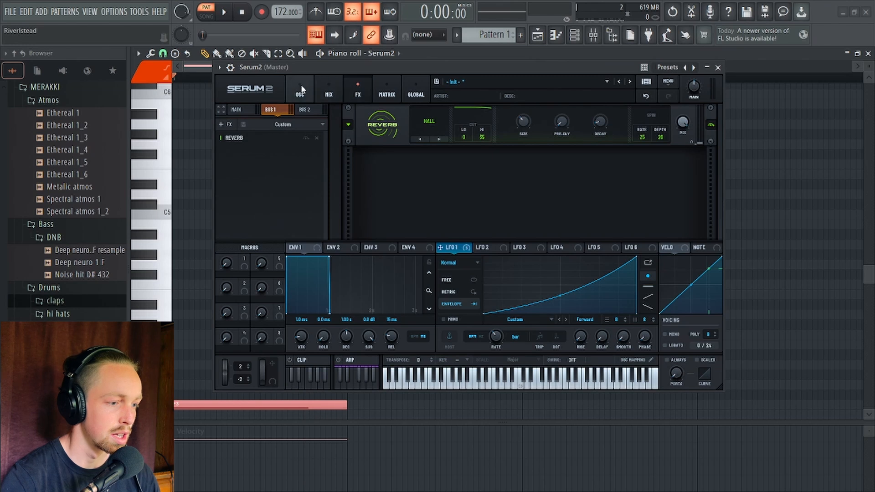
click(224, 124)
drag(275, 198, 278, 199)
click(428, 172)
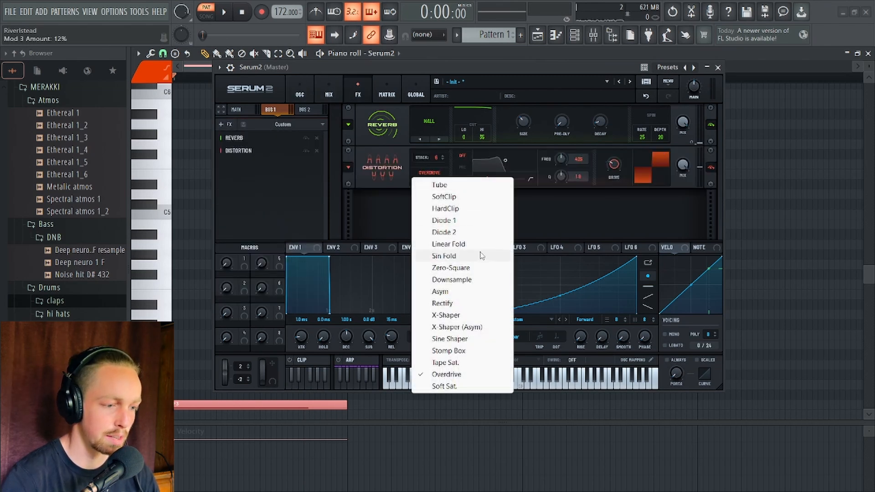
click(464, 257)
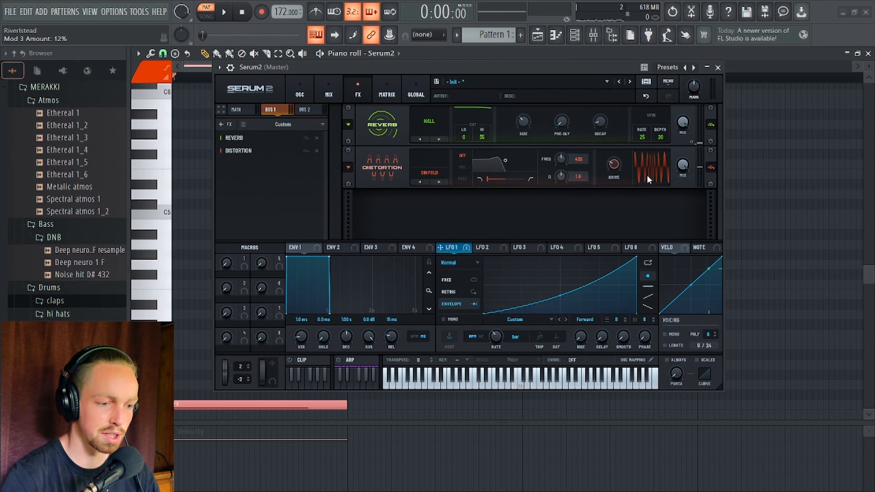
Step: Adjust the Bus 1 distortion's drive while auditioning the pattern, and return to the oscillator page
key(space)
drag(615, 181, 617, 165)
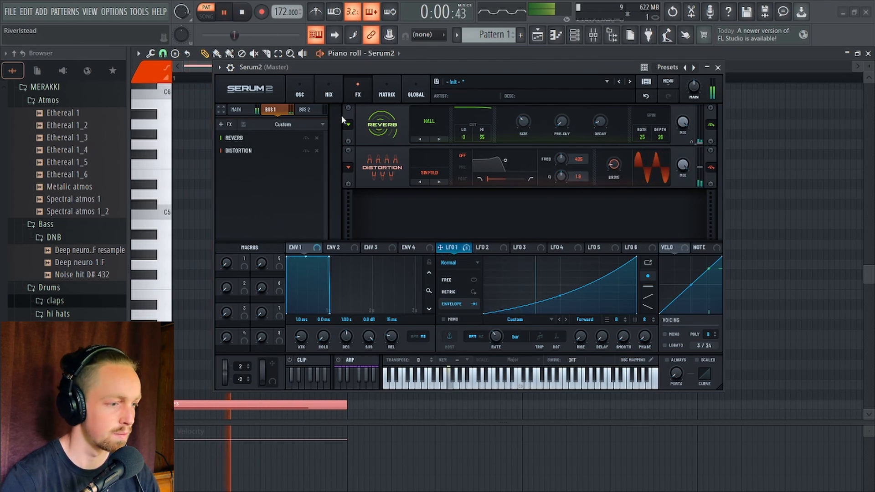
click(299, 91)
key(space)
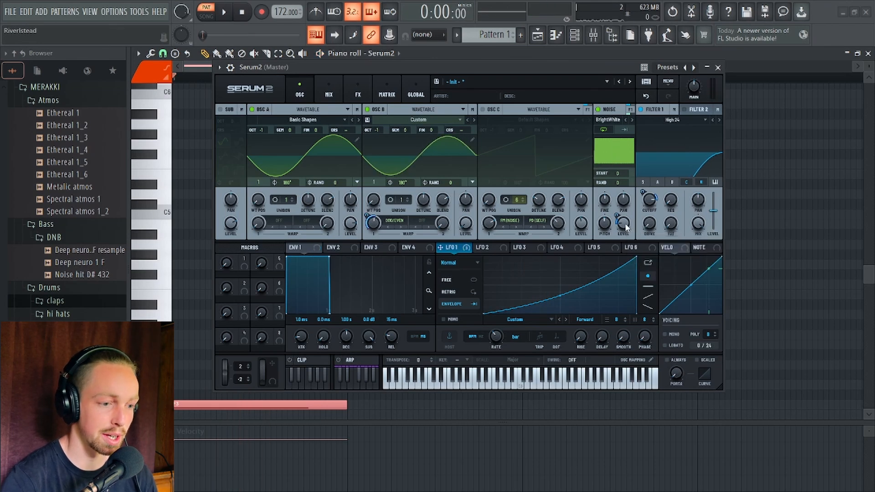
Step: Set the noise level to 11% and its LFO 1 modulation amount to 16% while auditioning the pattern
drag(626, 224, 625, 226)
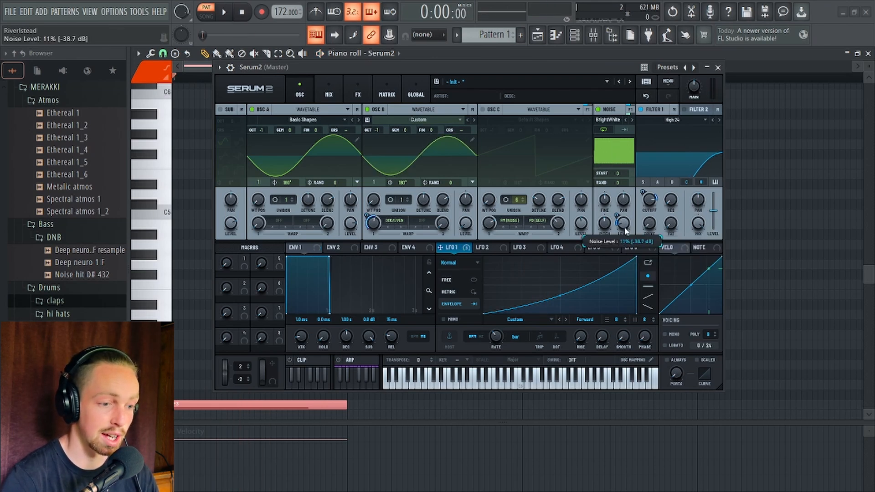
key(space)
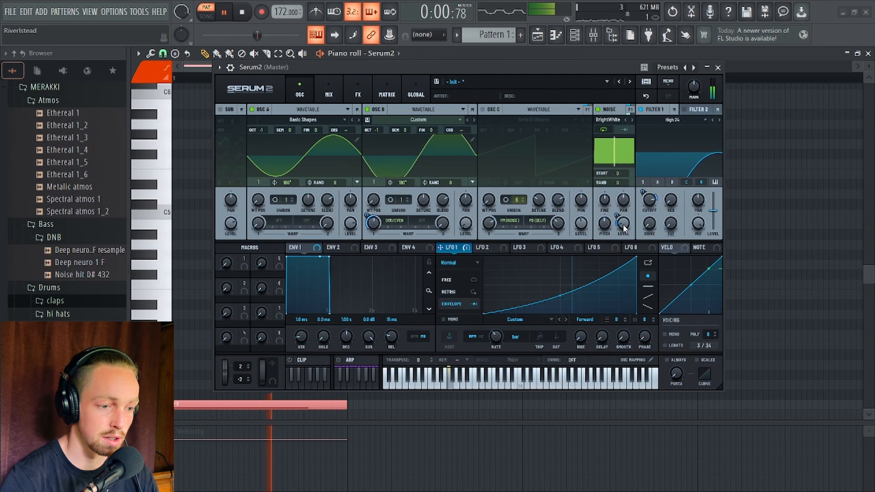
key(space)
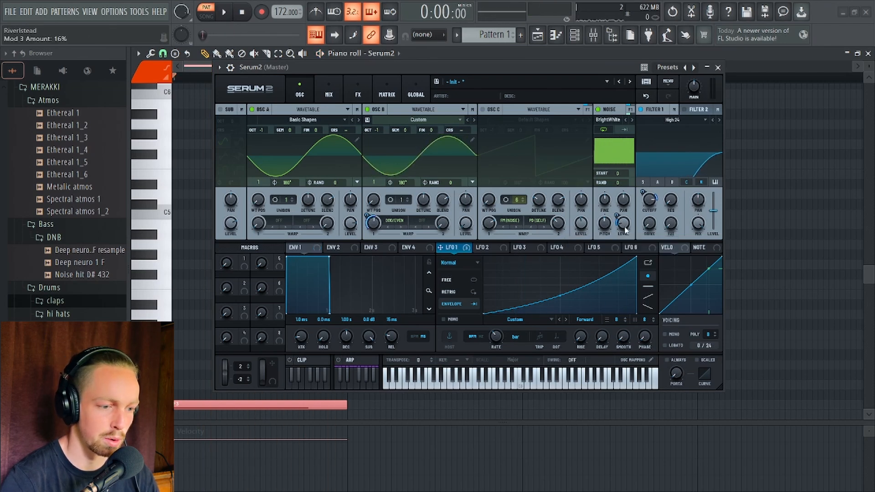
key(space)
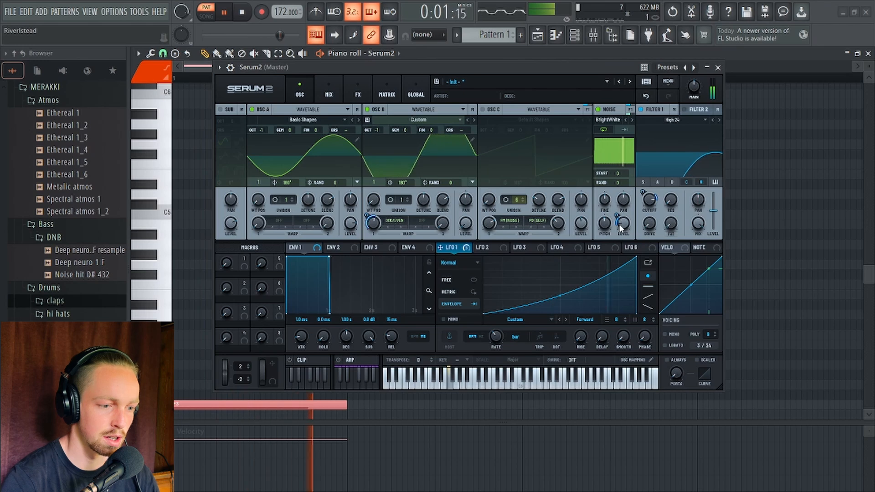
key(space)
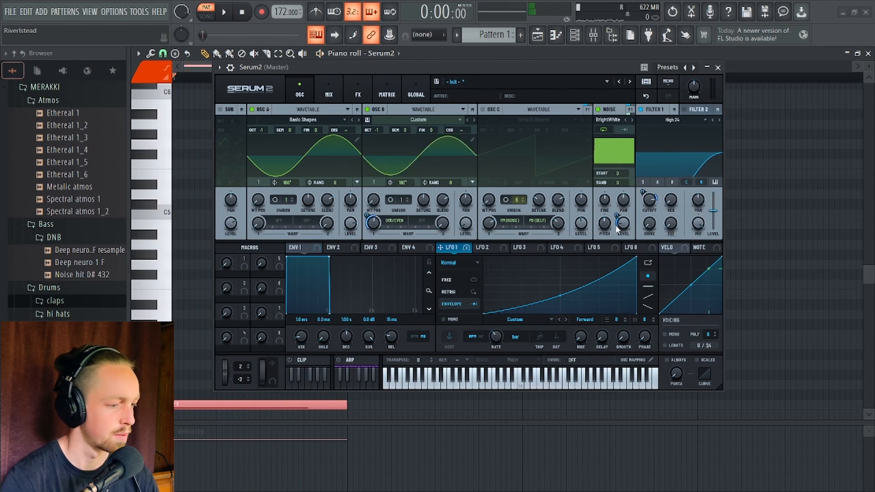
Step: Try the sawtooth shape at wavetable position 2 on oscillator A and audition the pattern
drag(432, 66, 485, 70)
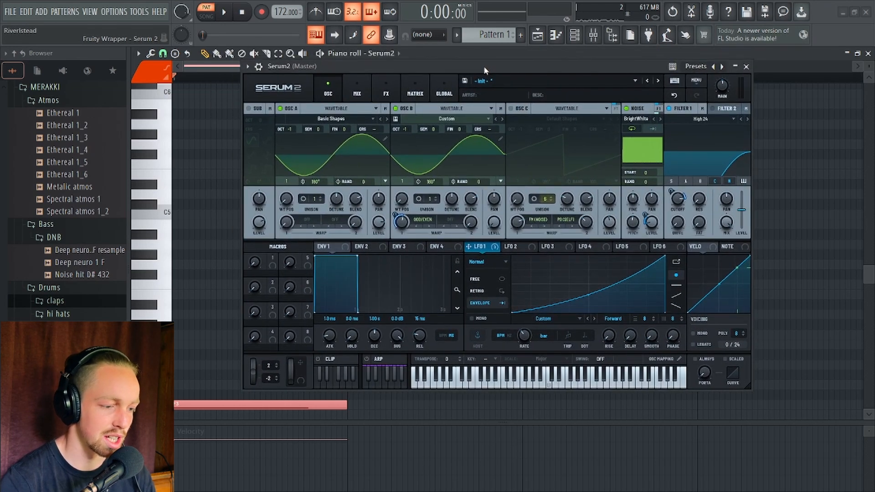
drag(484, 68, 491, 57)
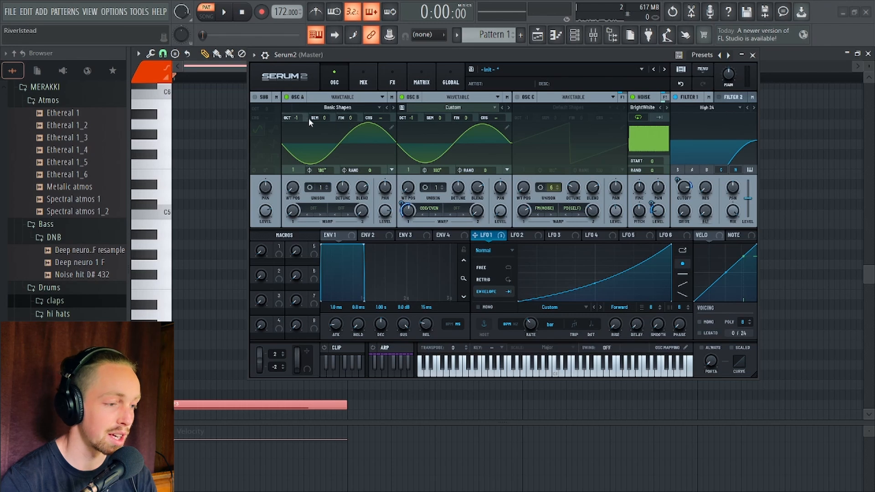
drag(293, 188, 294, 172)
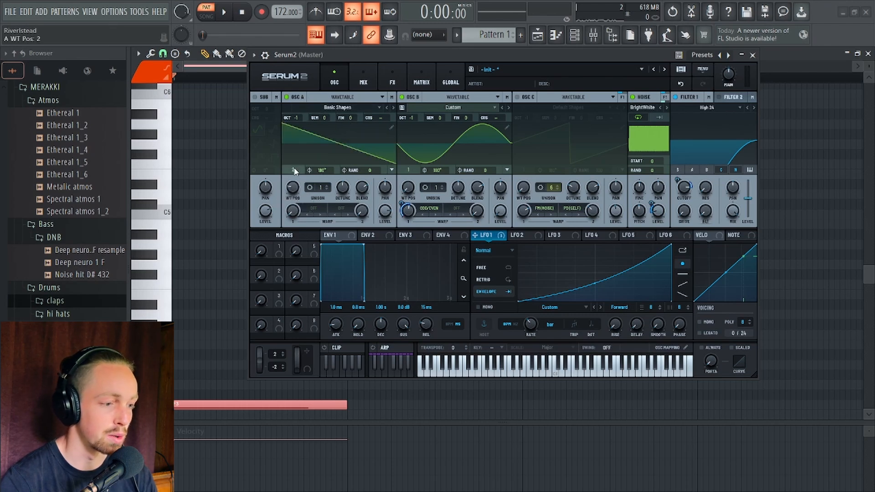
drag(377, 56, 345, 61)
key(space)
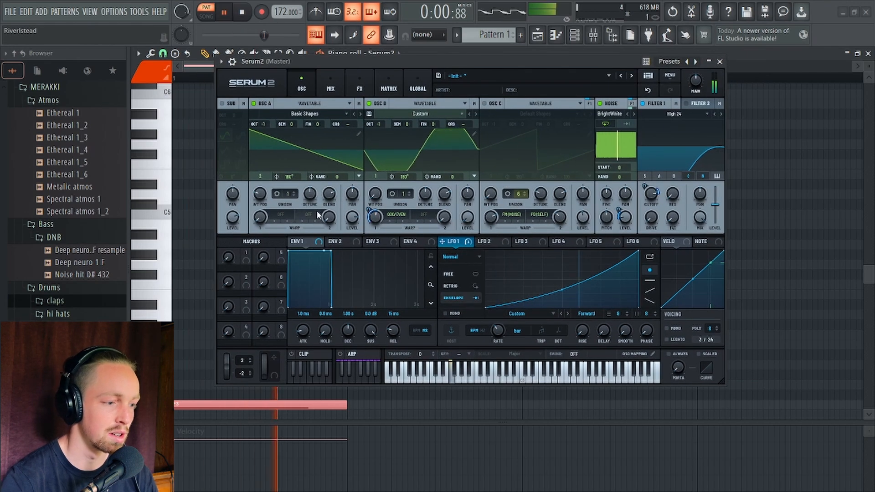
key(space)
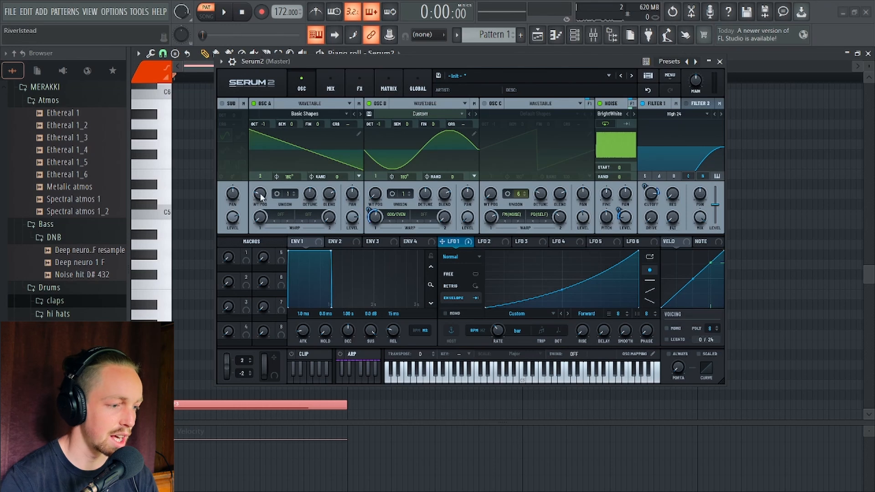
Step: Set oscillator A's wavetable position to 3 for a triangle shape and audition the pattern
mouse_move(261, 197)
drag(261, 197, 261, 190)
key(space)
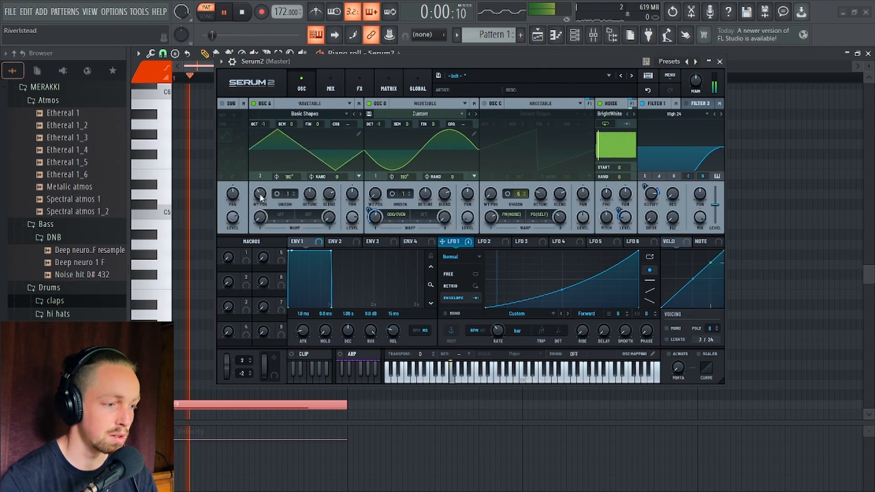
key(space)
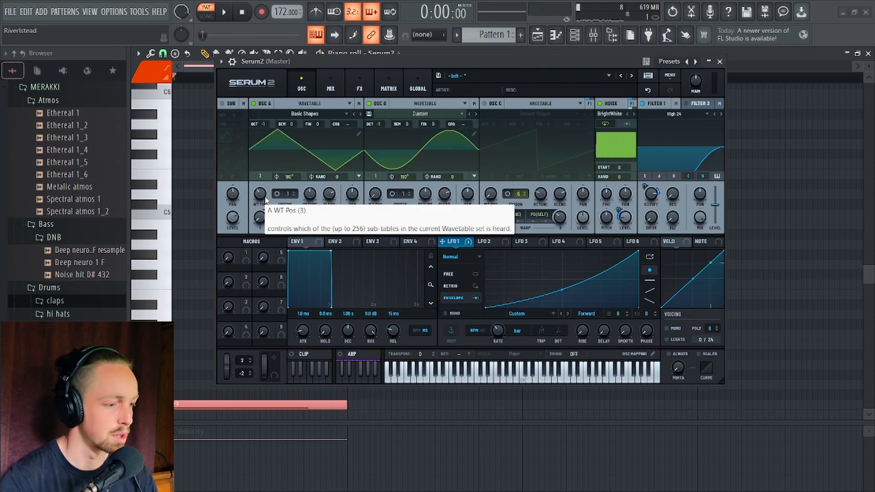
Step: Enable oscillator C with a Basic Shapes sine at wavetable position 1 and turn off both of its warp modes
click(485, 104)
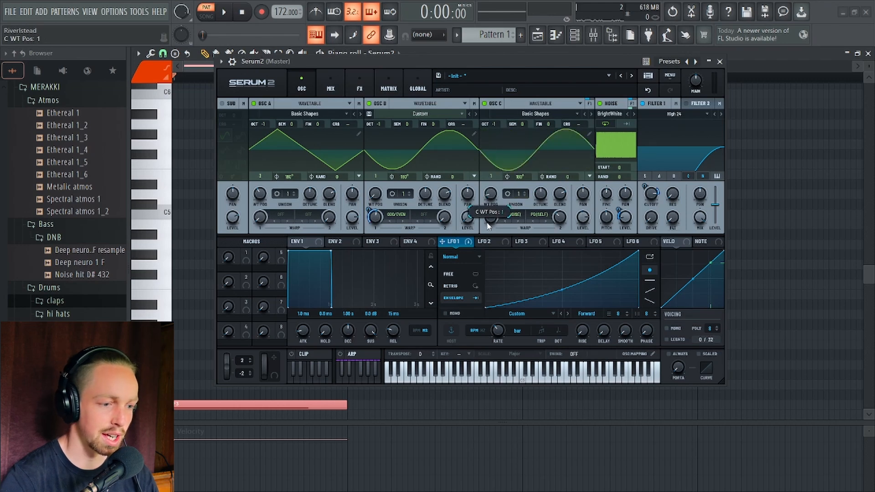
click(506, 214)
click(513, 222)
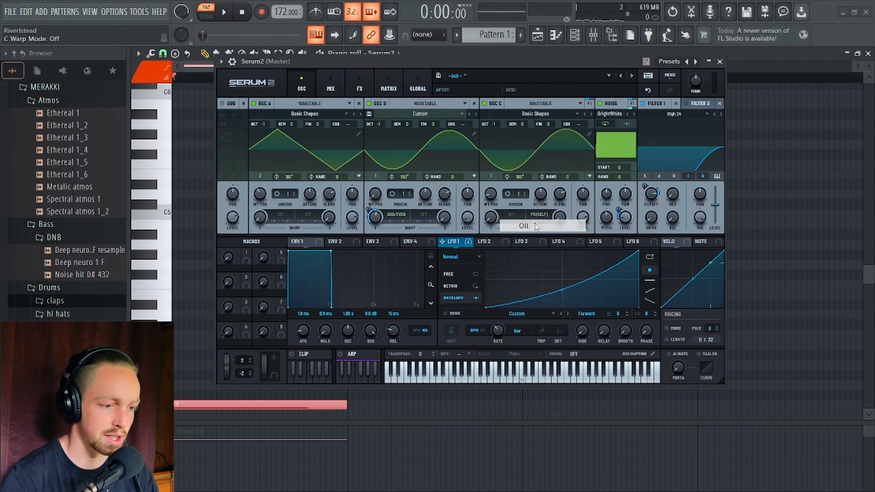
click(539, 214)
click(567, 226)
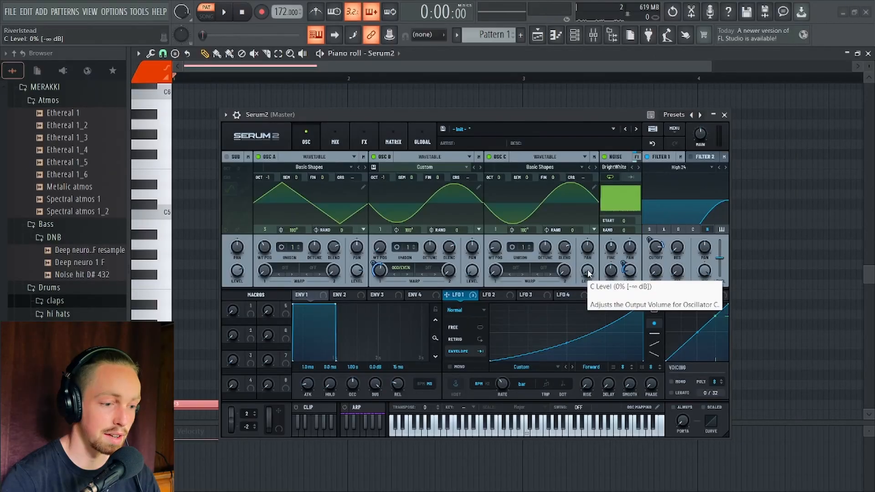
Step: Raise oscillator C's level to about 47% and set its octave to +1 while auditioning the pattern
mouse_move(560, 288)
mouse_down()
mouse_move(573, 263)
mouse_move(575, 291)
mouse_up()
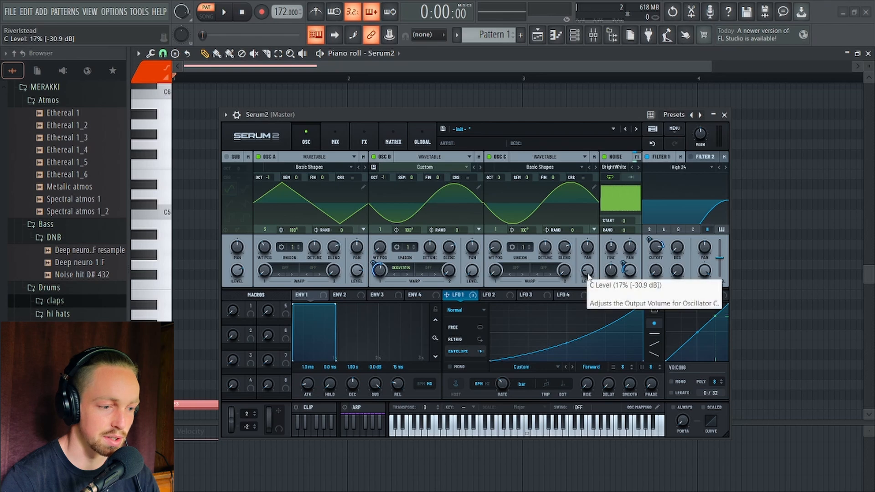
drag(588, 272, 590, 262)
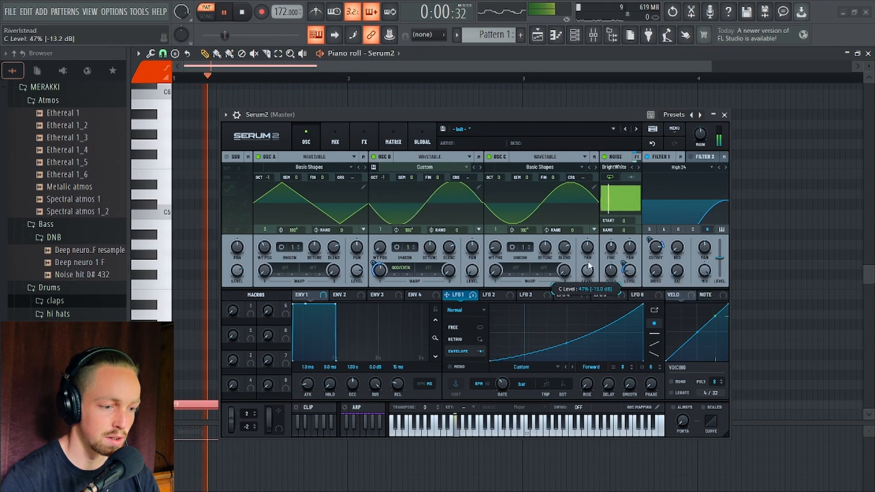
drag(500, 178, 502, 172)
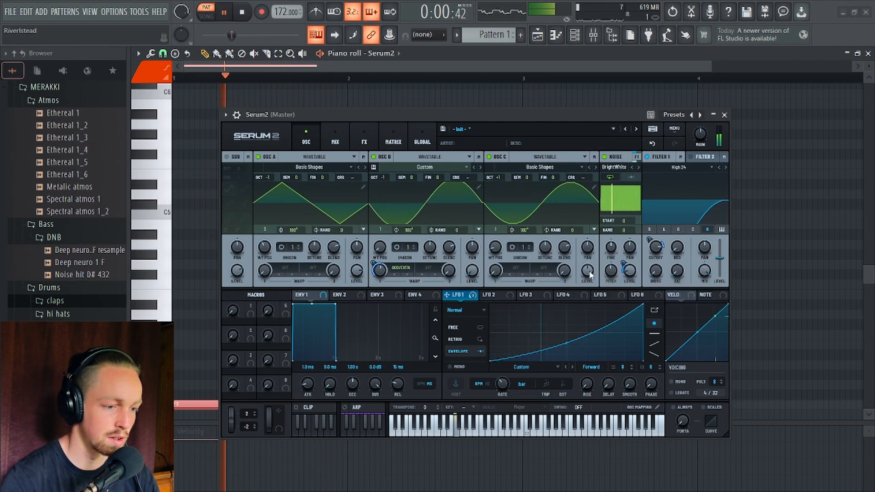
drag(587, 272, 591, 249)
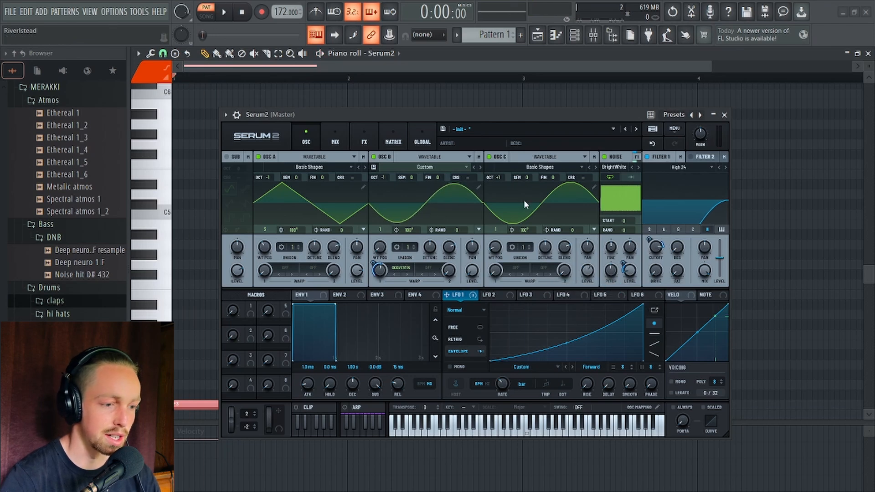
Step: Try oscillator C at +2 and +3 octaves while auditioning the pattern
drag(501, 176, 501, 168)
key(space)
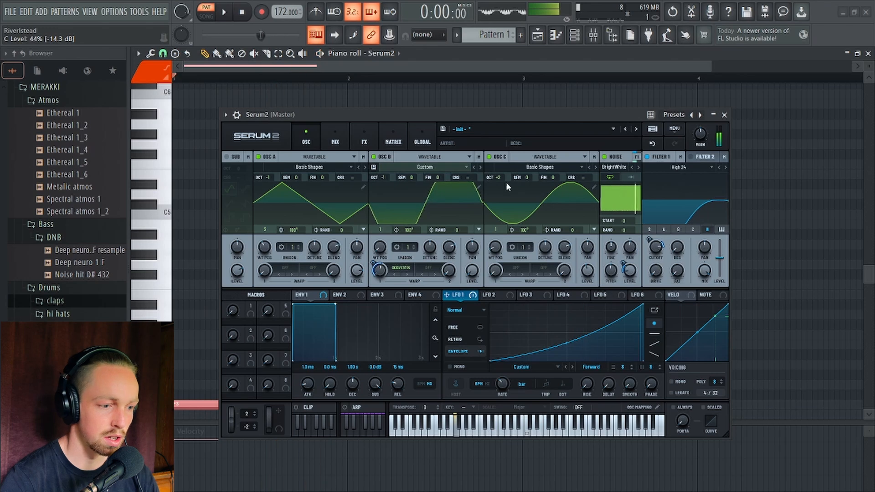
drag(501, 179, 501, 172)
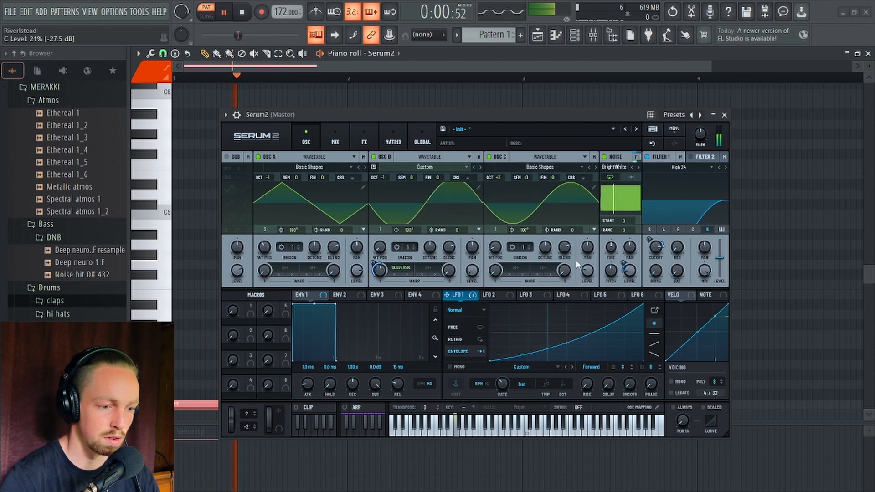
key(space)
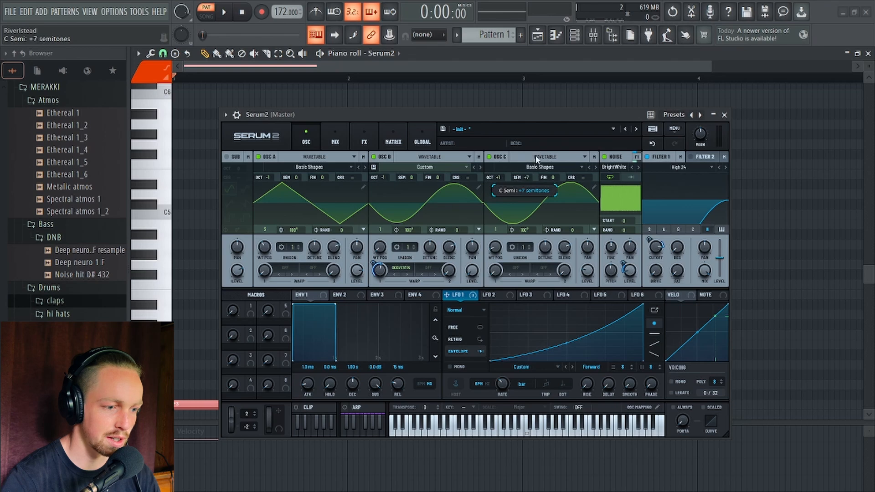
Step: Try oscillator C at +7 semitones, raise its octave to +2 and audition the pattern
key(space)
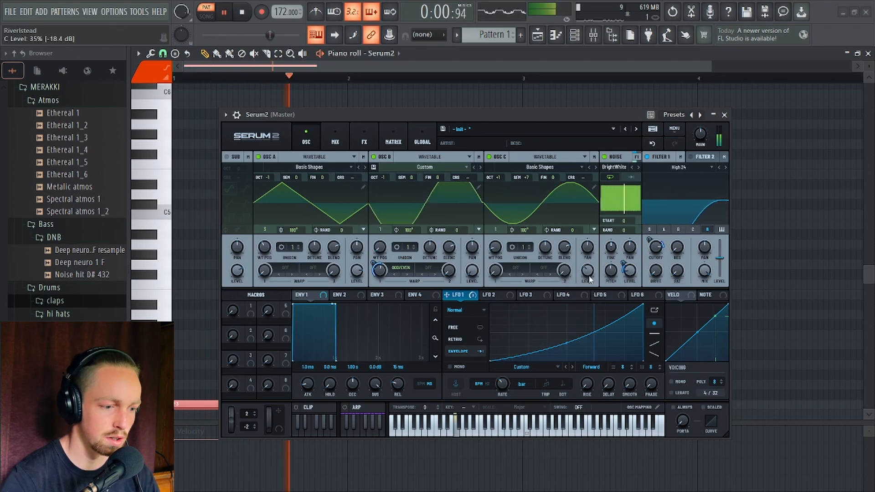
drag(504, 177, 500, 172)
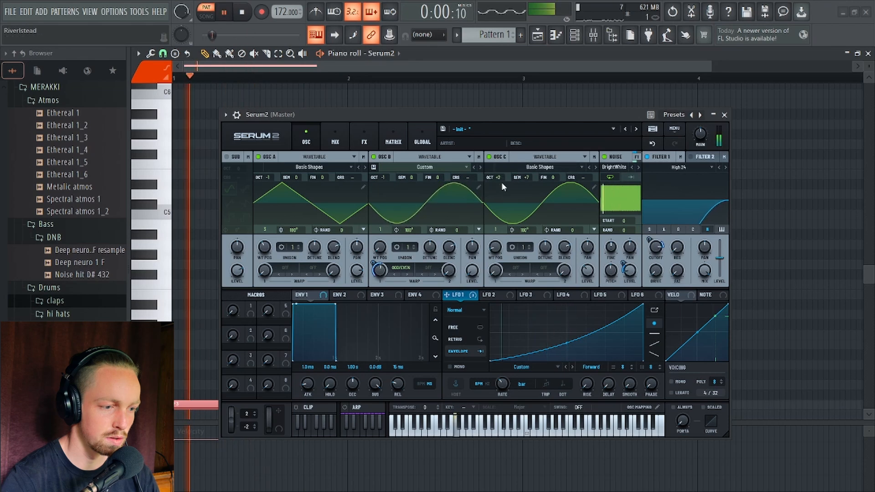
key(space)
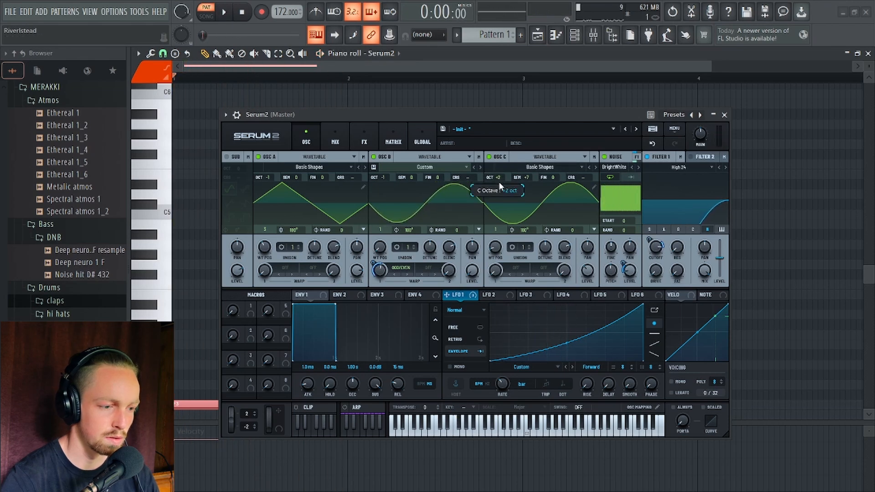
Step: Set oscillator C to +1 octave and +4 semitones, with LFO 1 modulating its level by 54%, and audition the pattern
drag(499, 184, 528, 184)
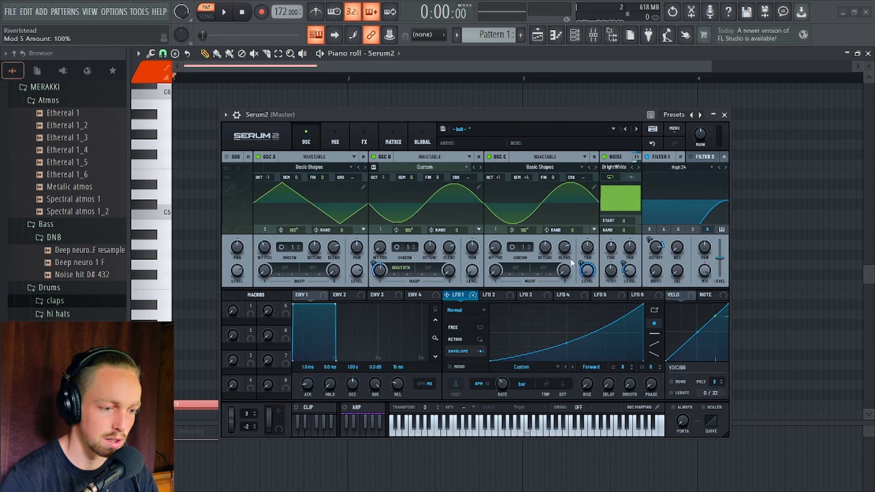
drag(582, 264, 581, 264)
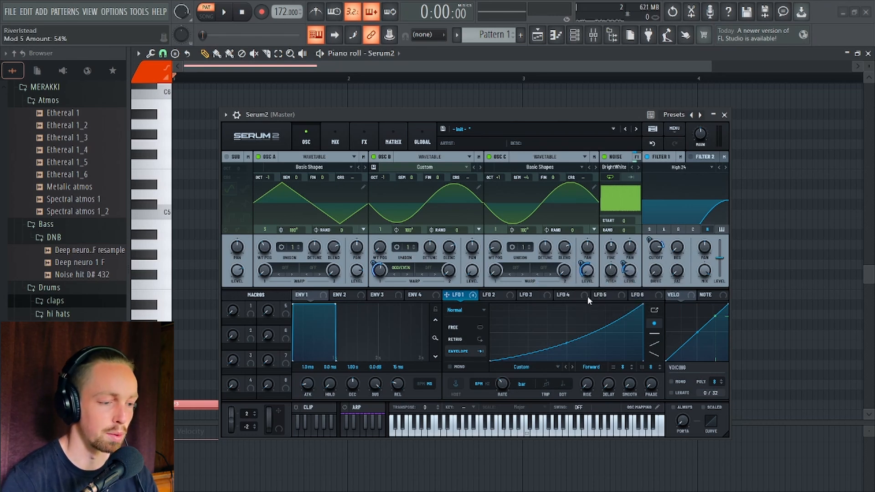
drag(560, 117, 559, 101)
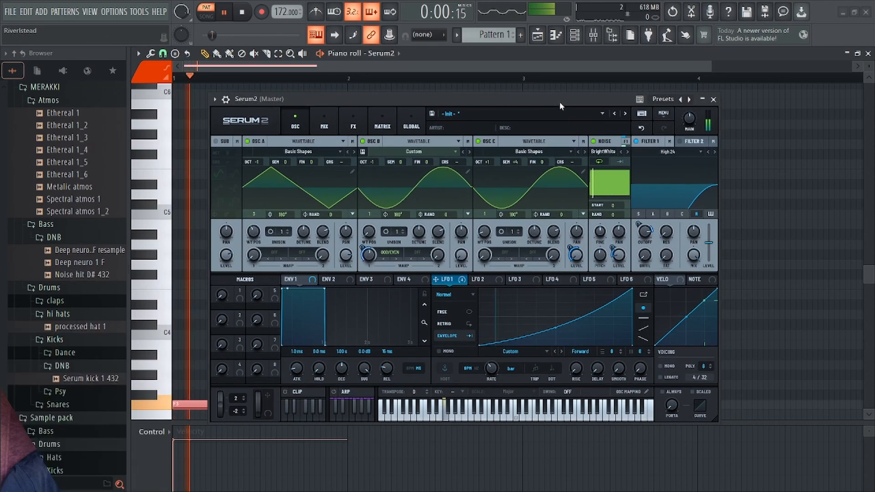
key(space)
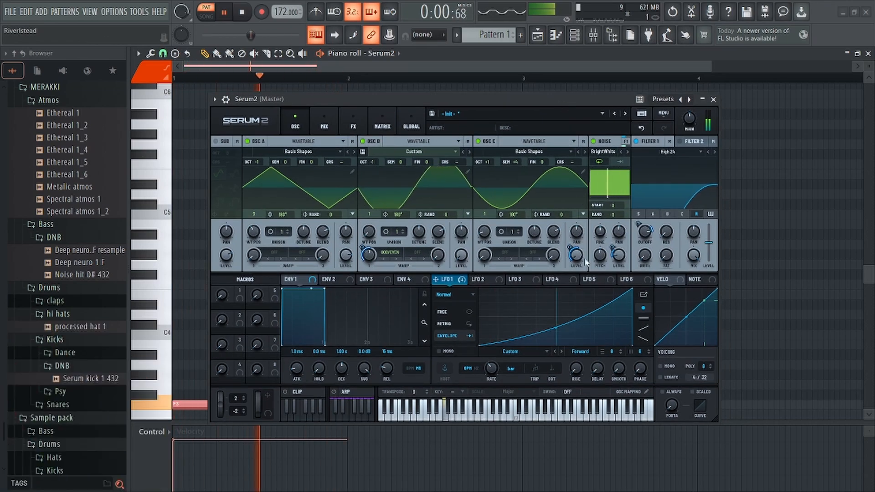